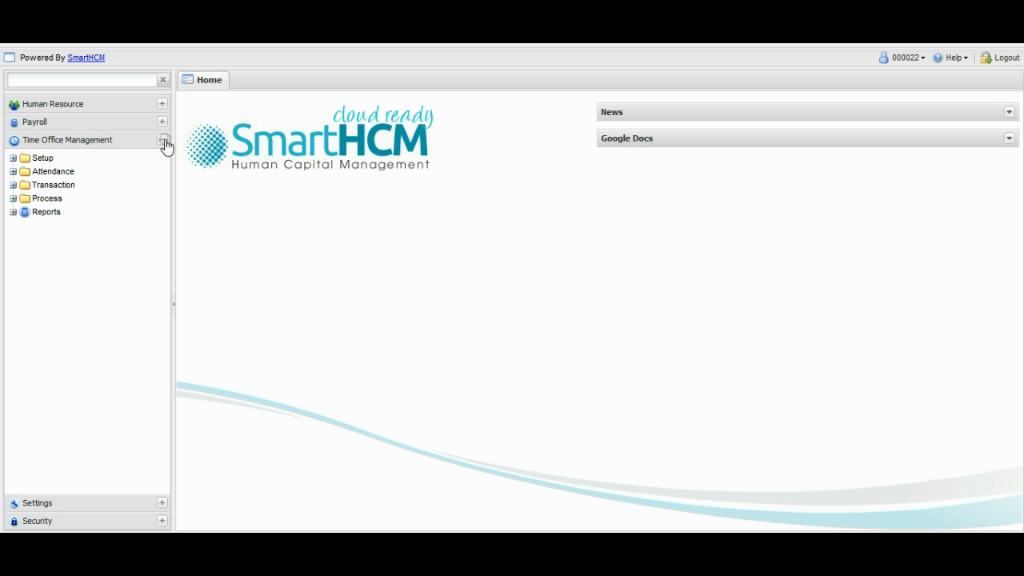
Step: Open the Shift, Time Slot and Roster Template setup forms of Time Office Management
click(13, 158)
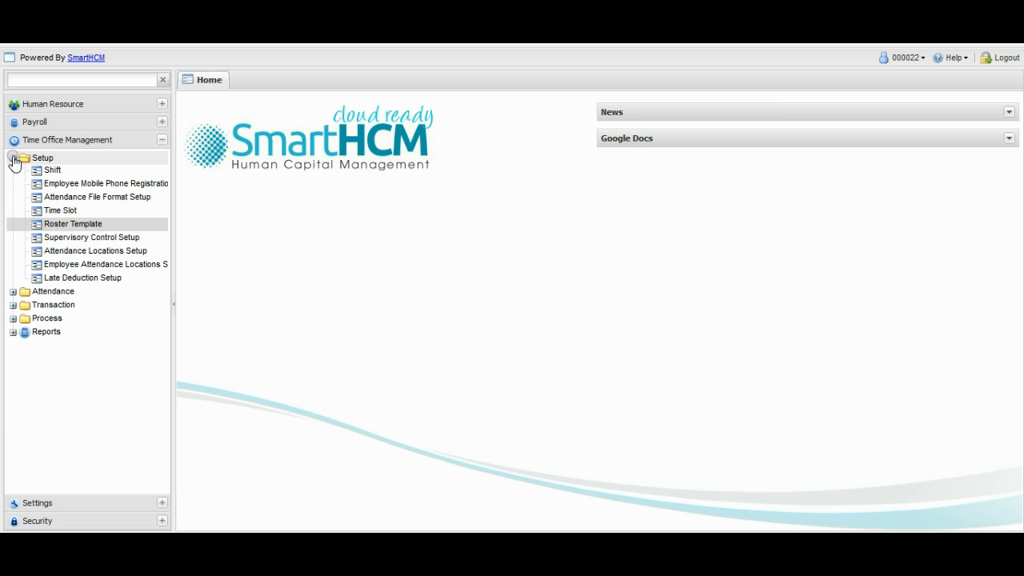
click(53, 172)
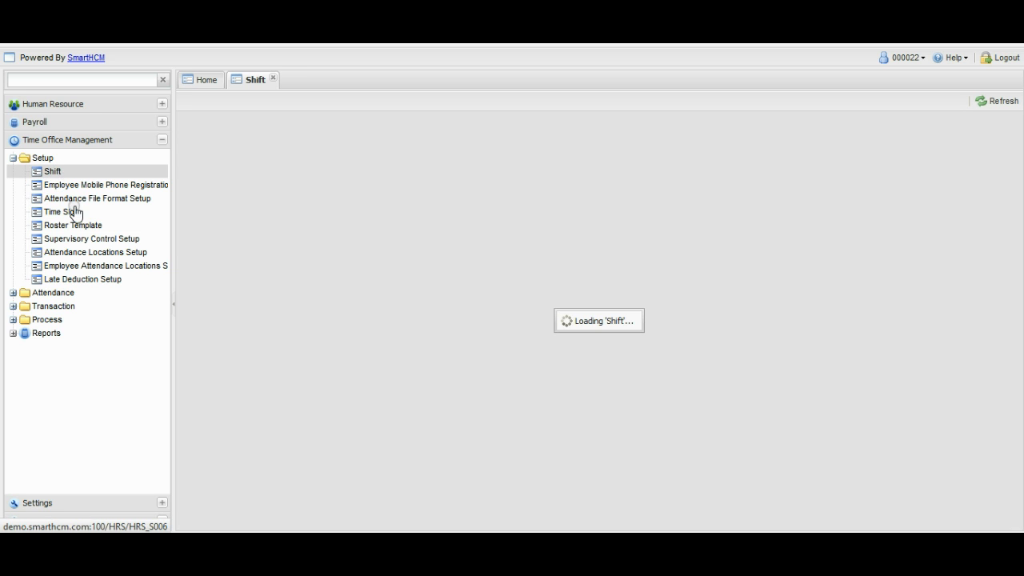
click(68, 212)
click(74, 226)
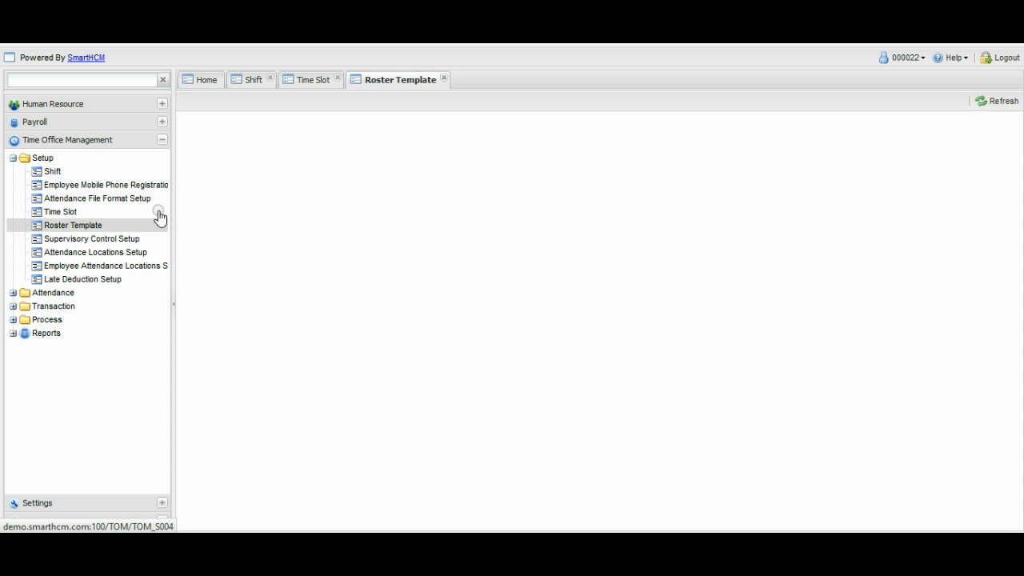
Step: Review the shift list, the time slot list and the roster template form in turn
click(251, 83)
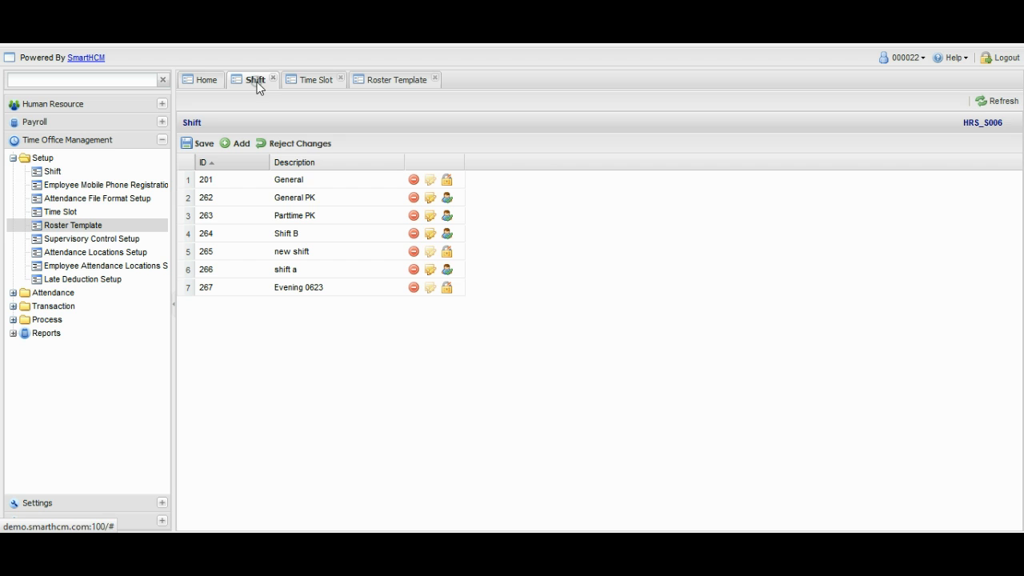
click(311, 81)
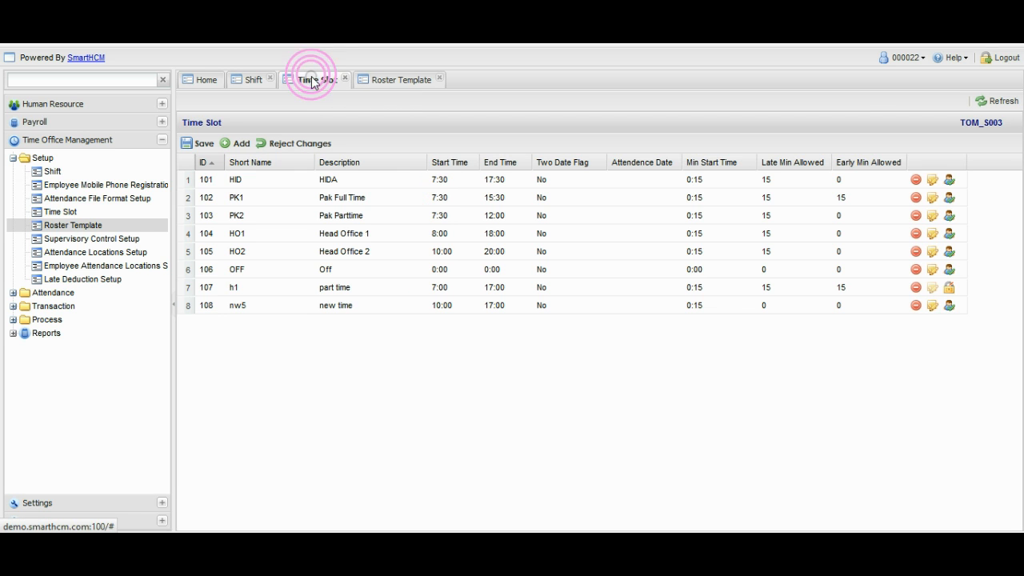
click(387, 83)
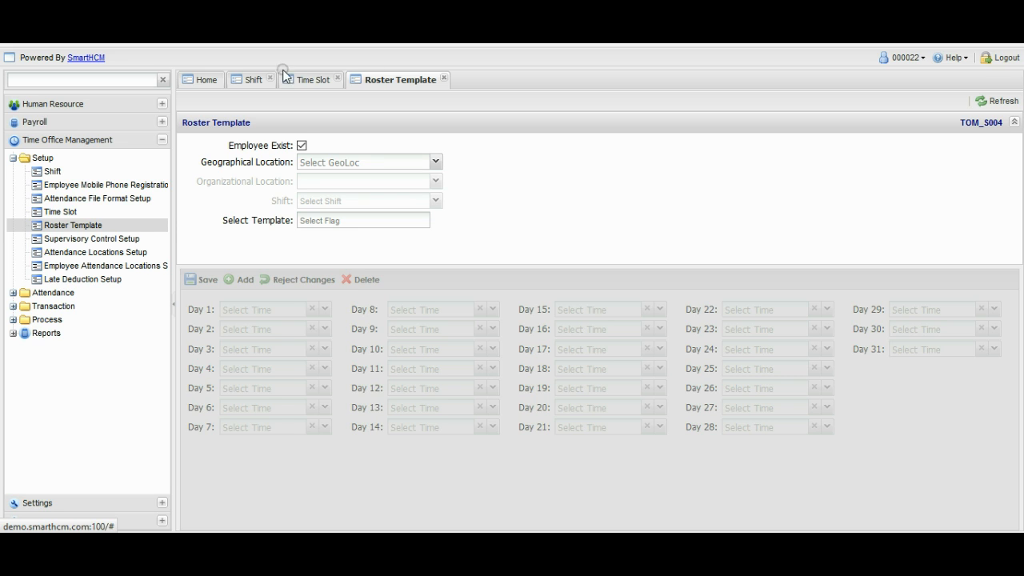
Step: Add a new shift with the description Morning0917 and save it to the shift list
click(247, 80)
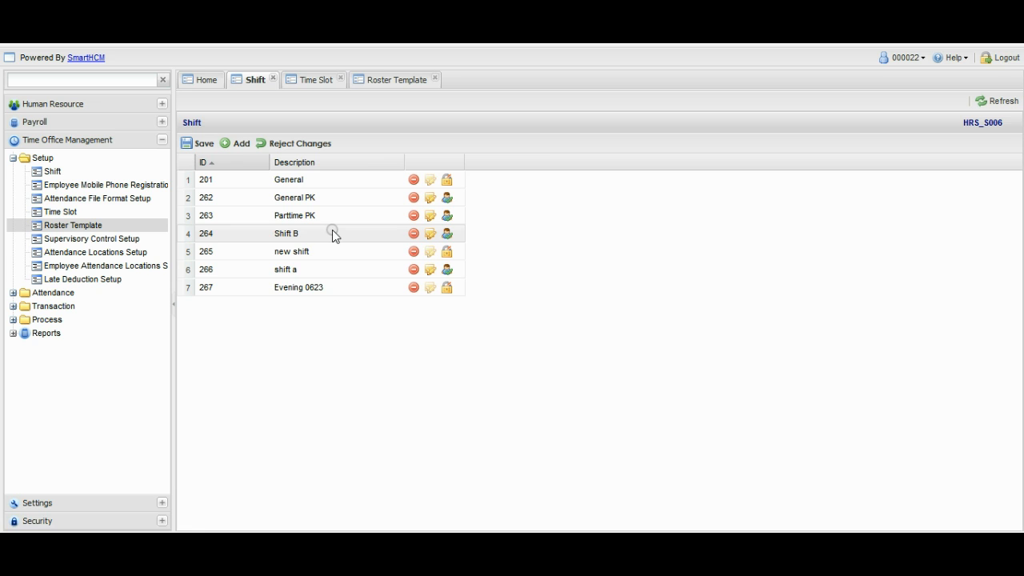
click(236, 144)
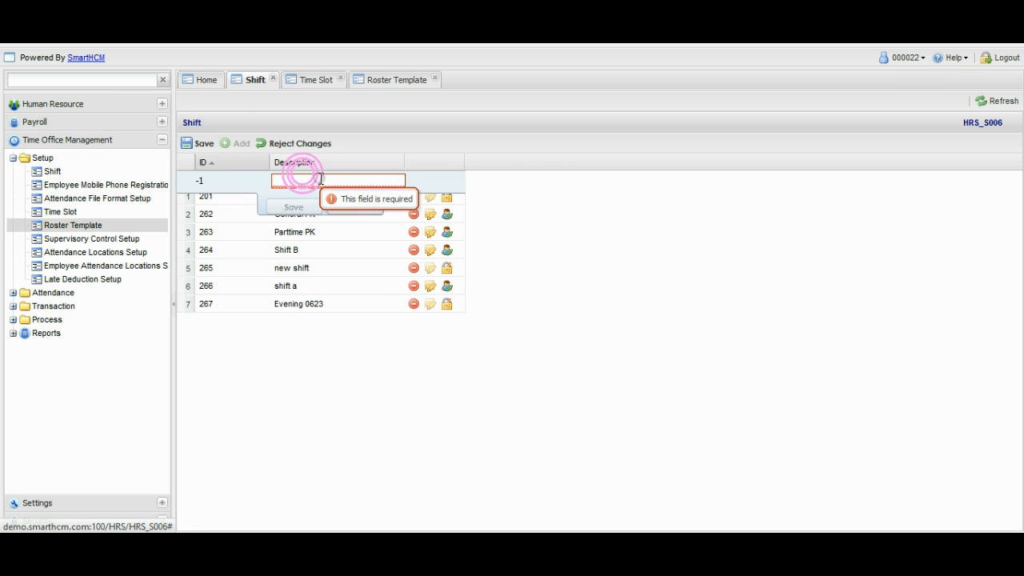
text(Mormning)
key(BackSpace)
key(BackSpace)
key(BackSpace)
key(BackSpace)
key(BackSpace)
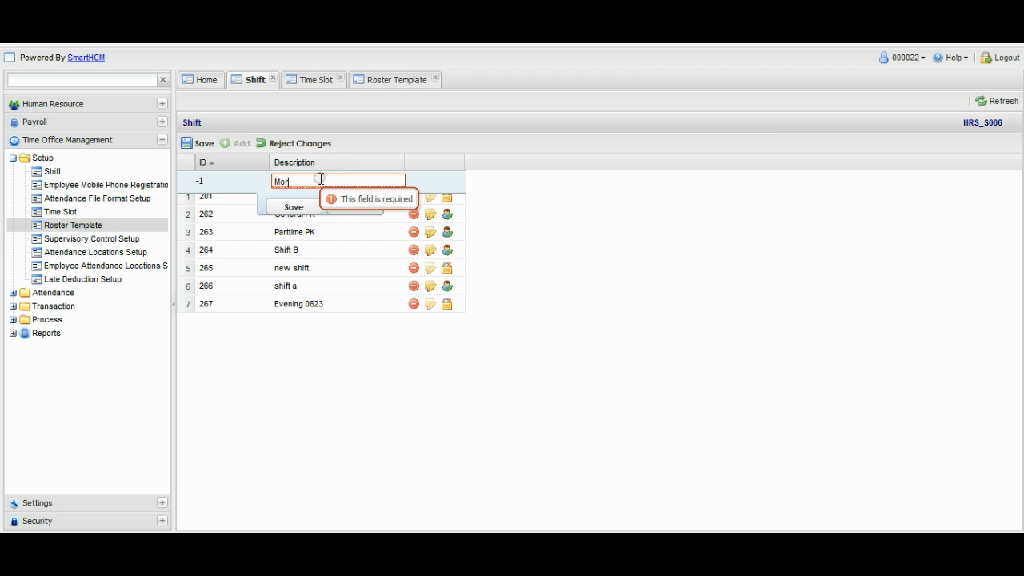
text(ning)
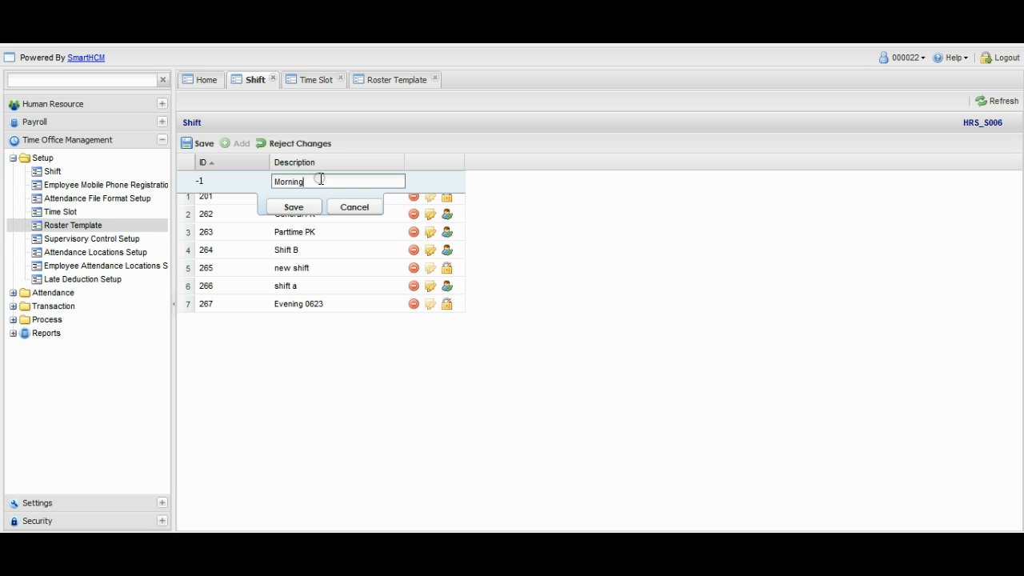
text(0917)
click(294, 207)
click(202, 144)
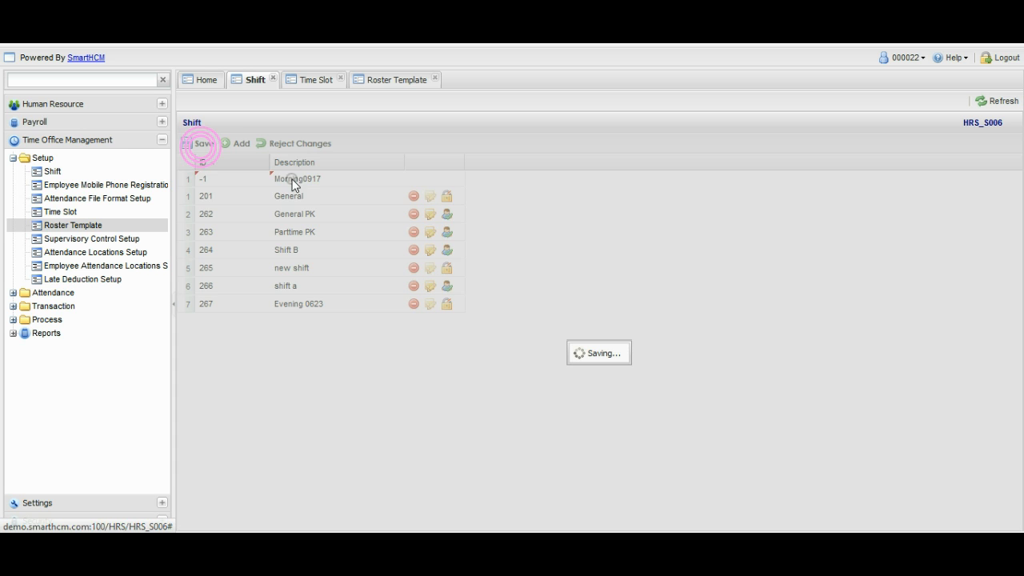
Step: Start a new time slot record and enter Morning0917 as its short name
click(314, 82)
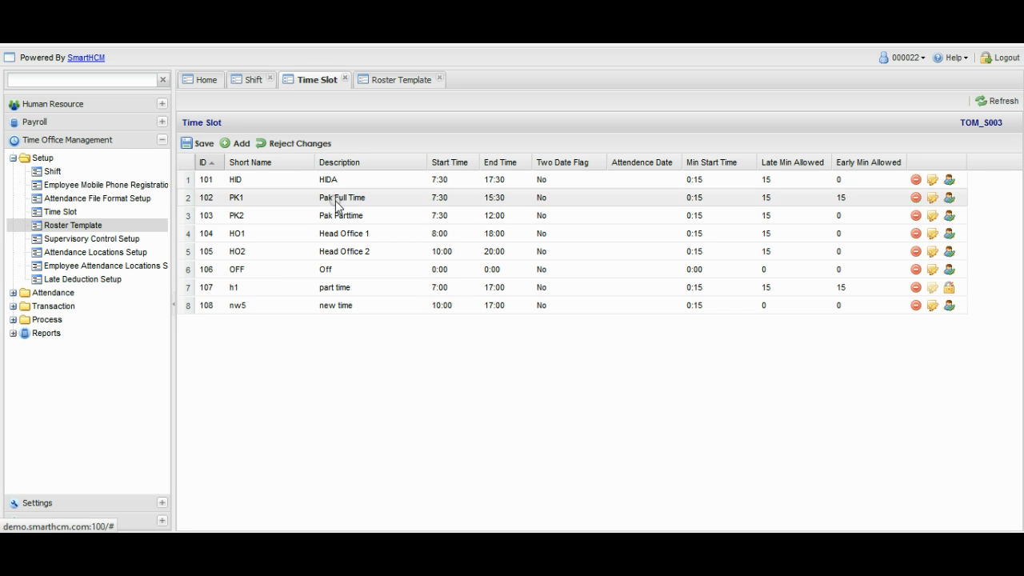
click(240, 143)
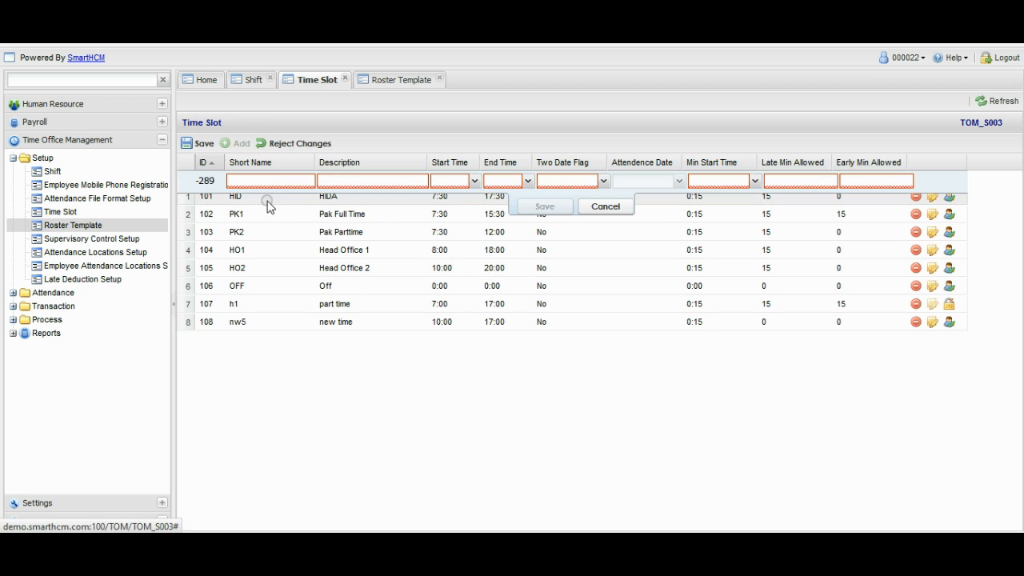
click(277, 182)
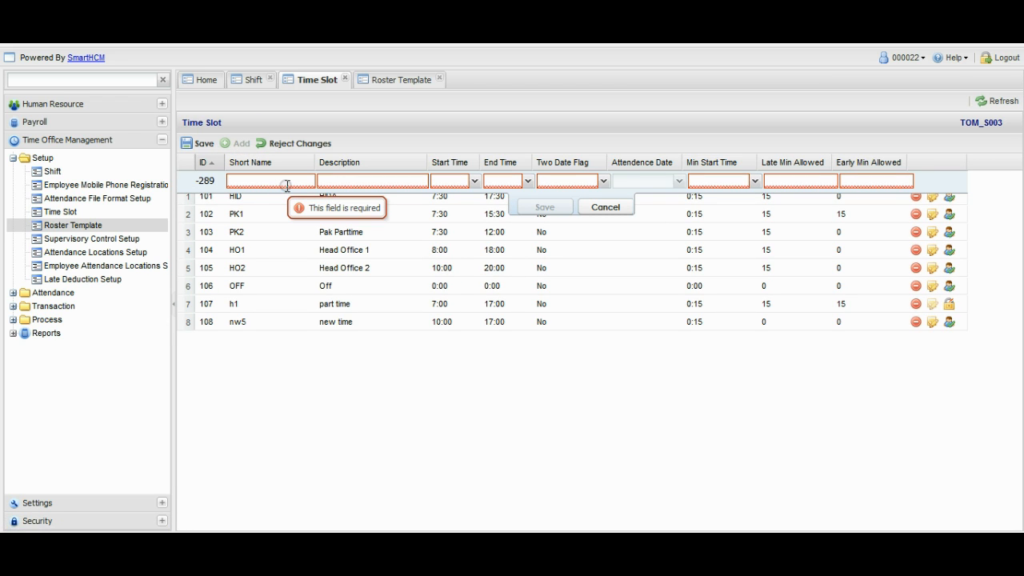
text(Monring)
key(BackSpace)
key(BackSpace)
key(BackSpace)
key(BackSpace)
key(BackSpace)
text(nning)
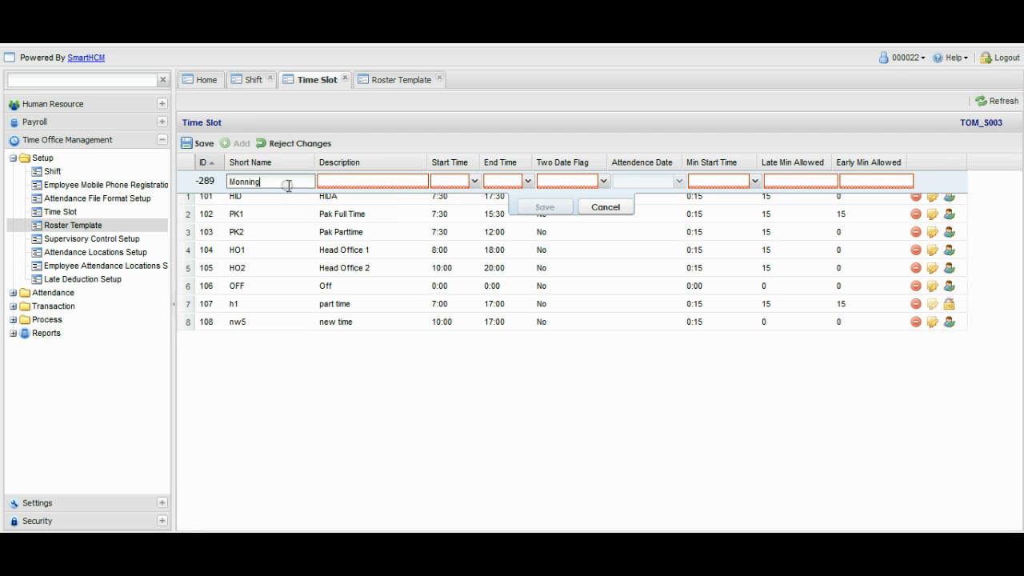
key(BackSpace)
text(0917)
click(243, 177)
key(Delete)
text(r)
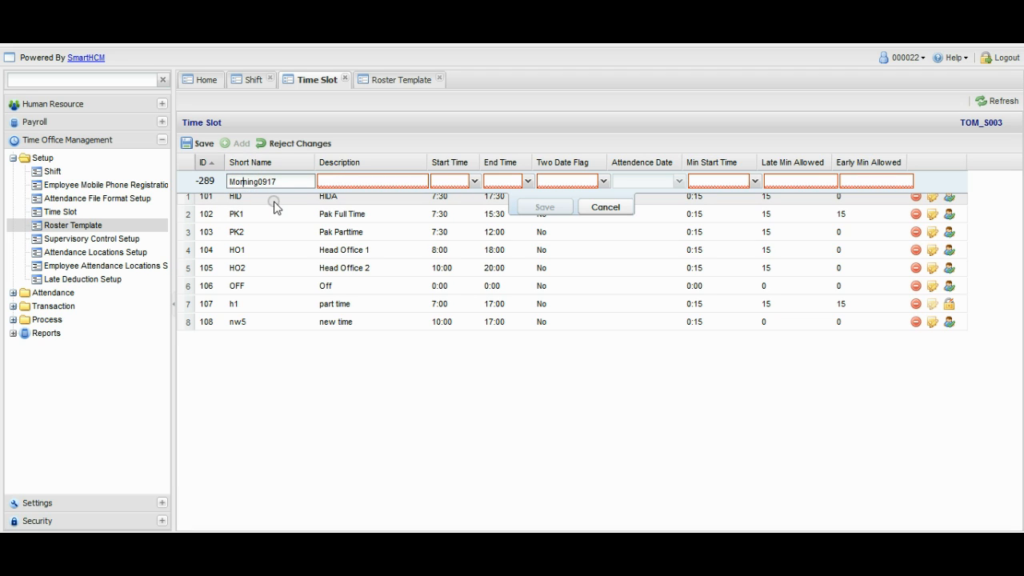
Step: Enter "Morning 0900 to 1700" as the description of the new time slot
click(338, 181)
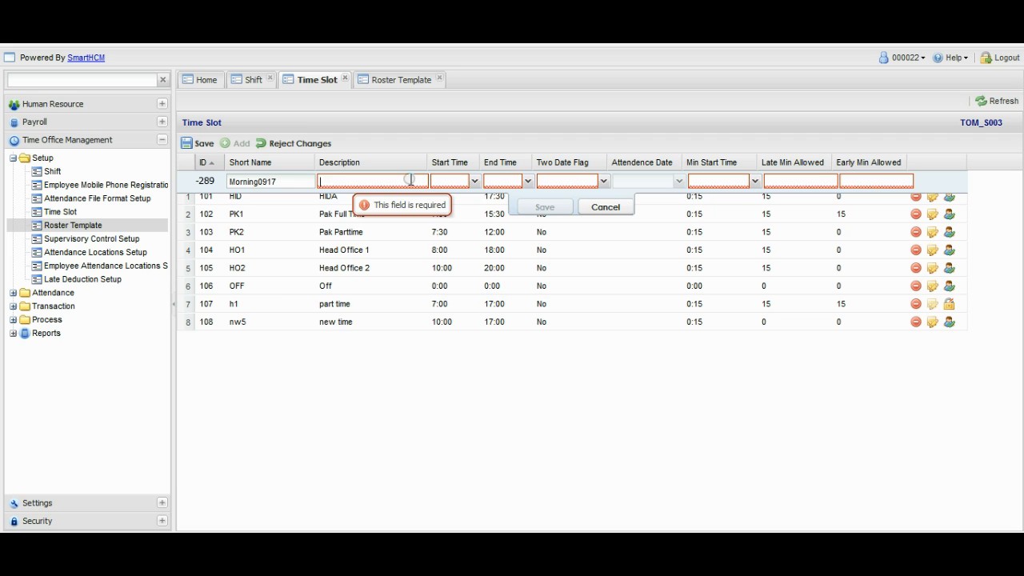
text(Mor)
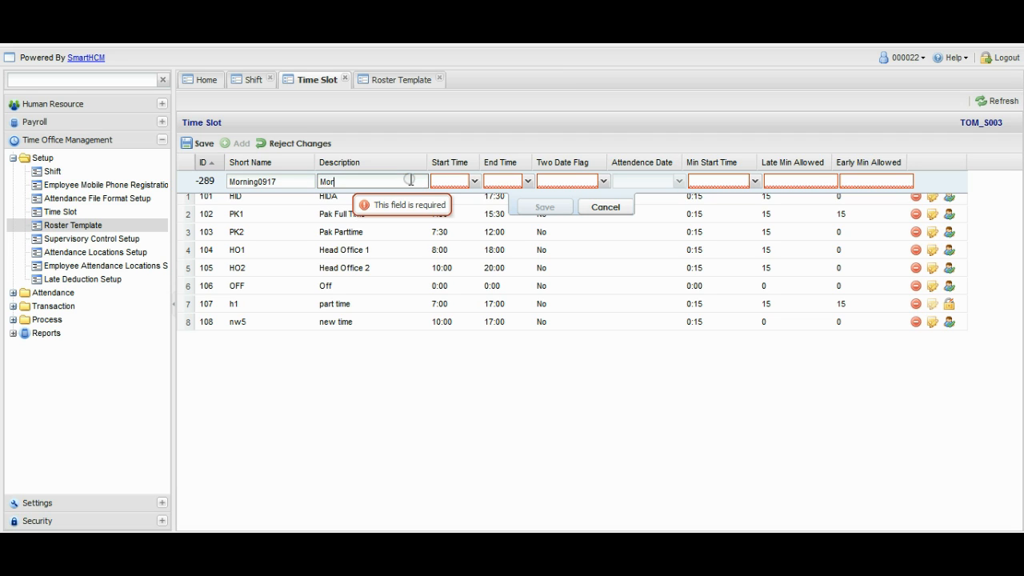
text(nin)
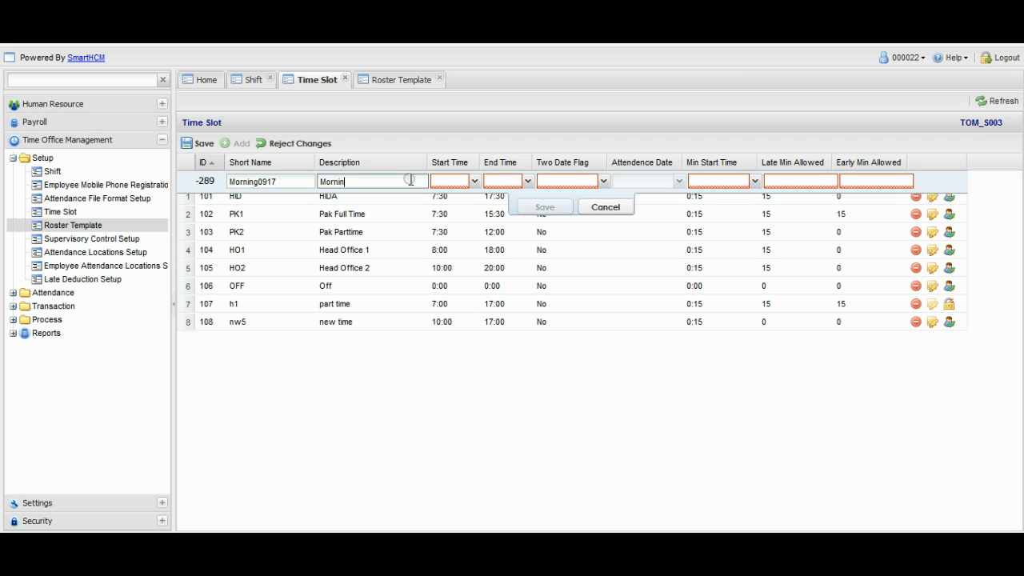
text(g 0900 to 1700)
key(Tab)
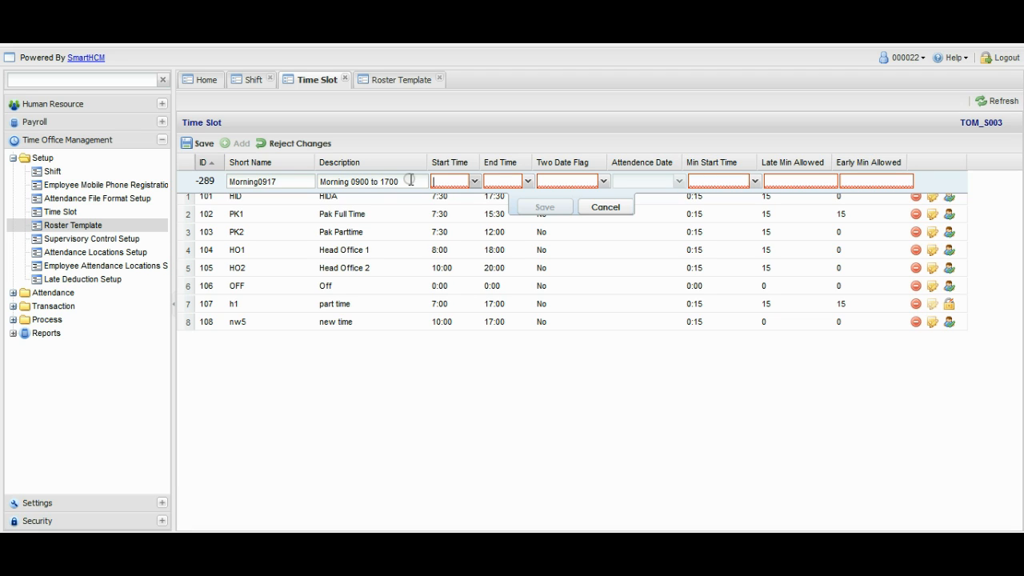
Step: Set the new time slot's start time to 9:00 and its end time to 17:00
click(474, 181)
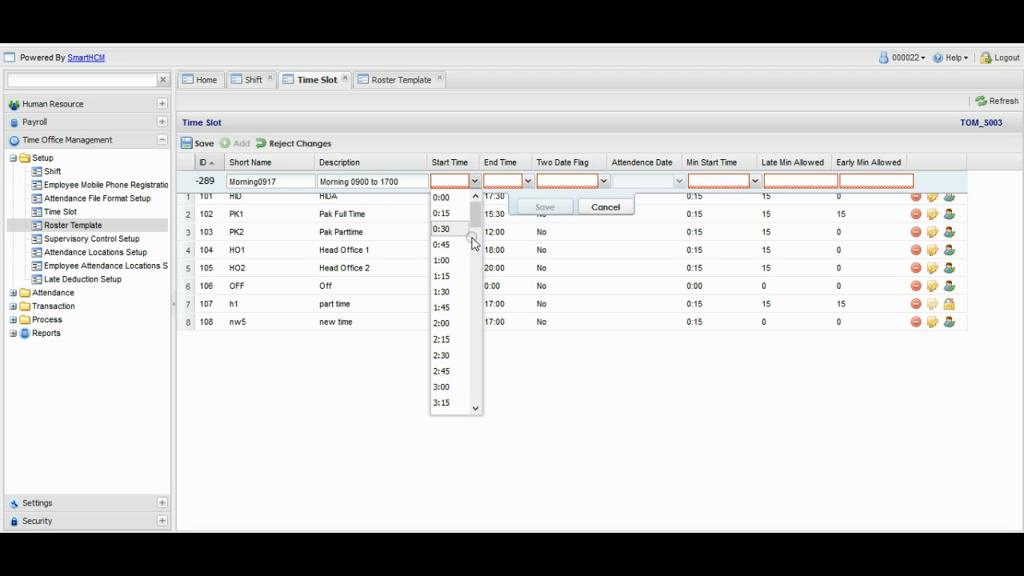
drag(474, 210, 477, 277)
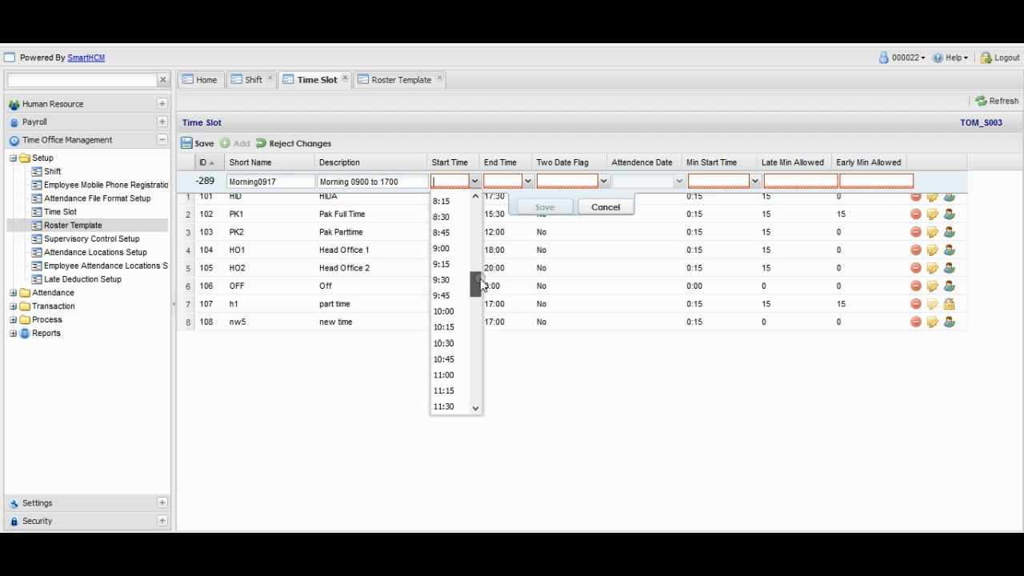
click(448, 251)
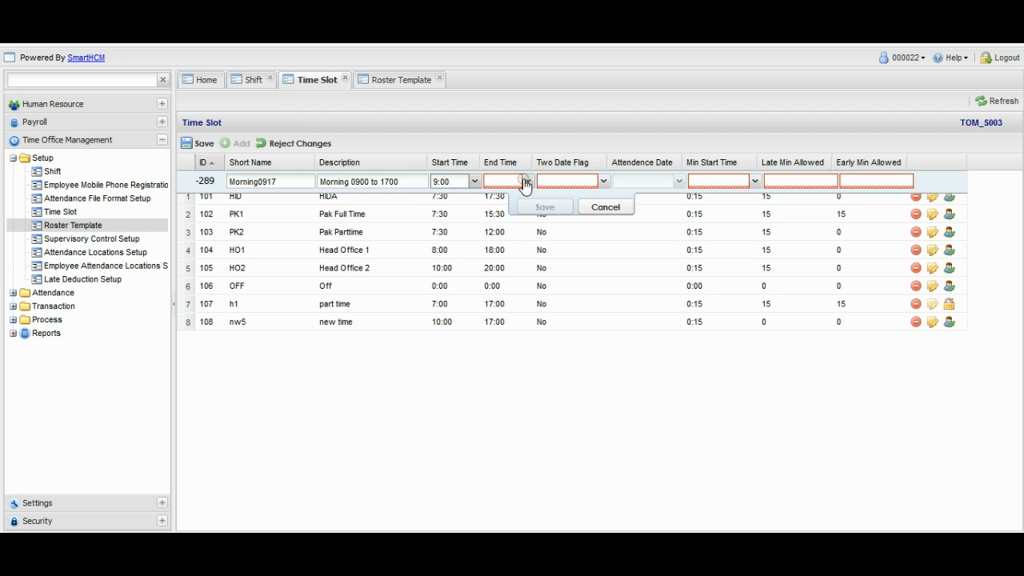
click(496, 179)
text(1700)
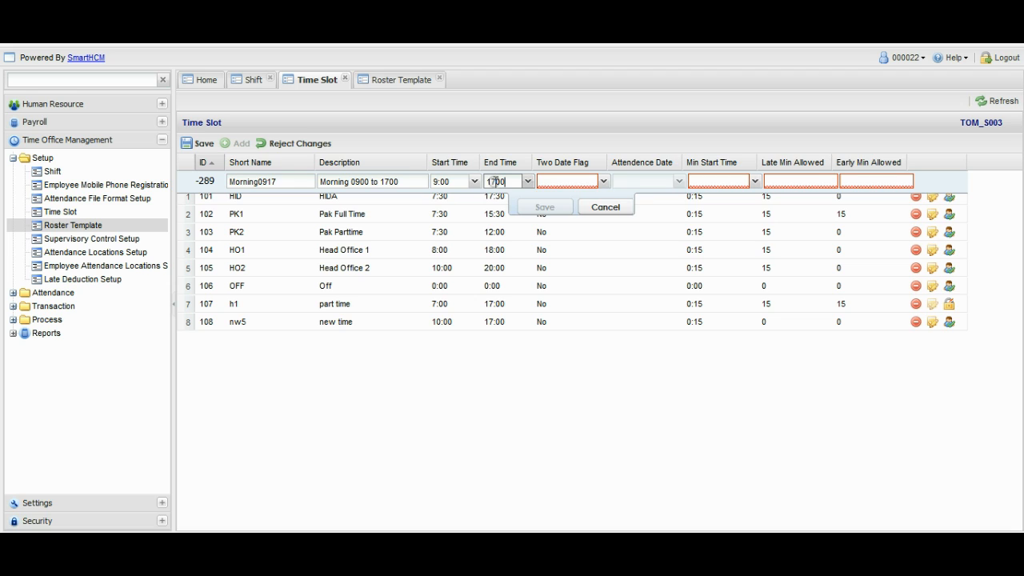
key(BackSpace)
key(BackSpace)
click(495, 199)
Step: Set the new time slot's two date flag to No and its minimum start time to 1:00
click(603, 181)
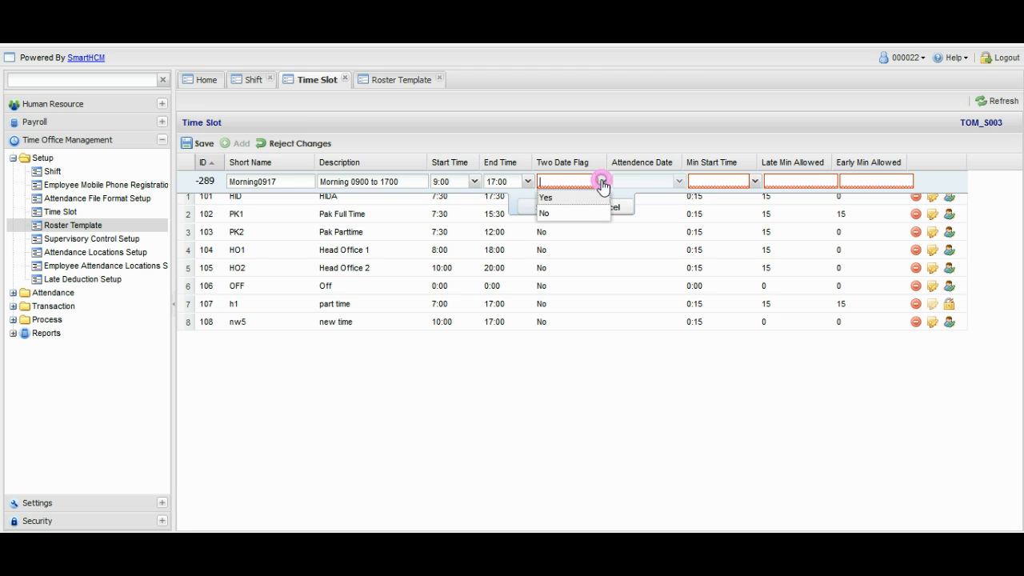
click(547, 214)
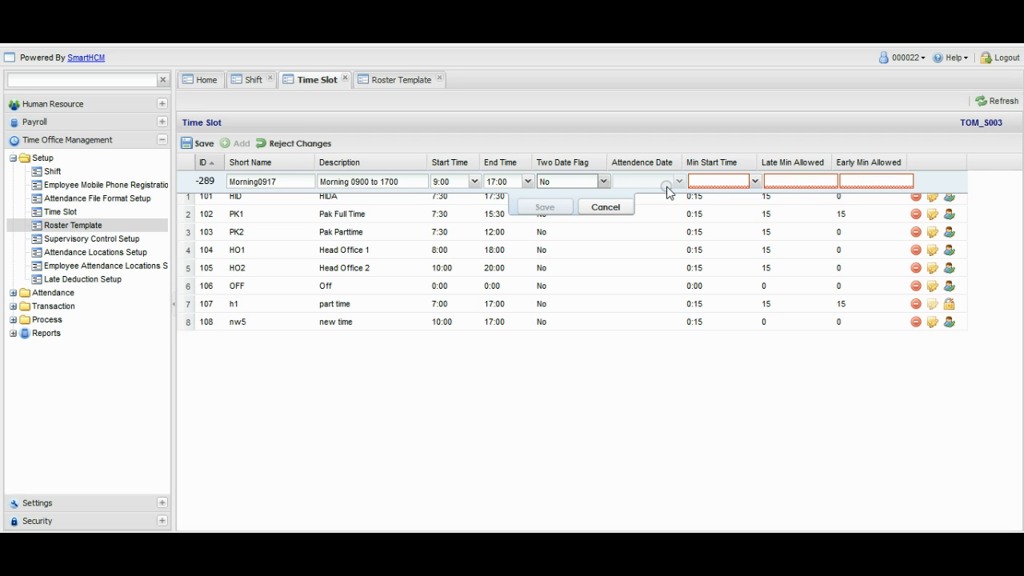
click(756, 186)
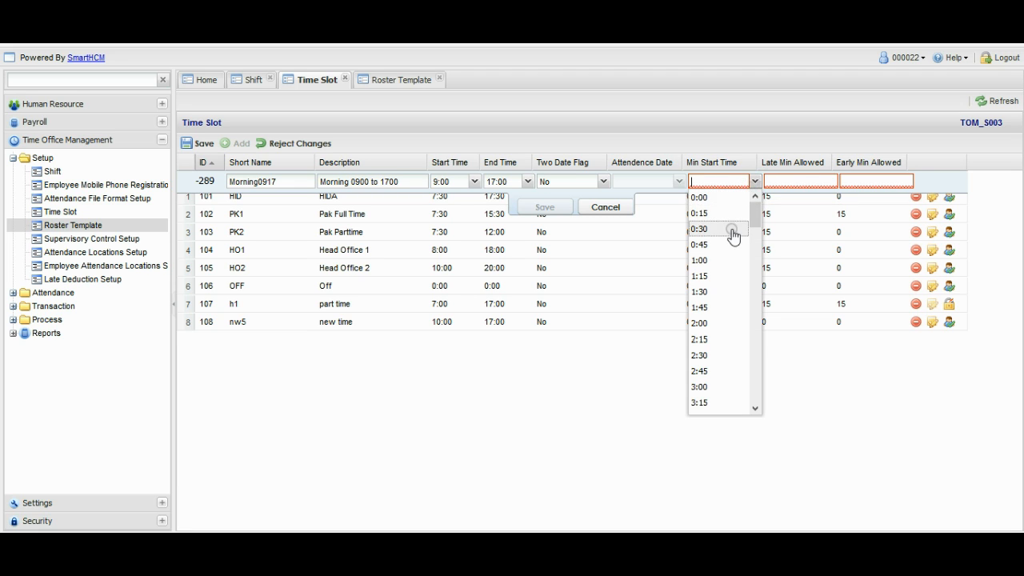
click(721, 262)
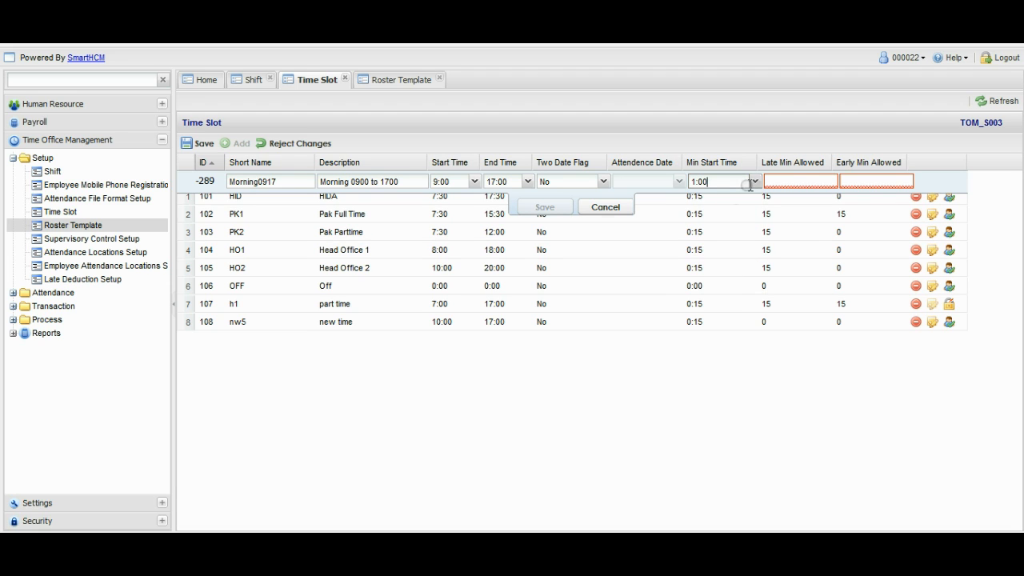
Step: Allow 15 late minutes and 15 early minutes for the new time slot, and save the record
click(797, 180)
text(15)
key(Tab)
text(15)
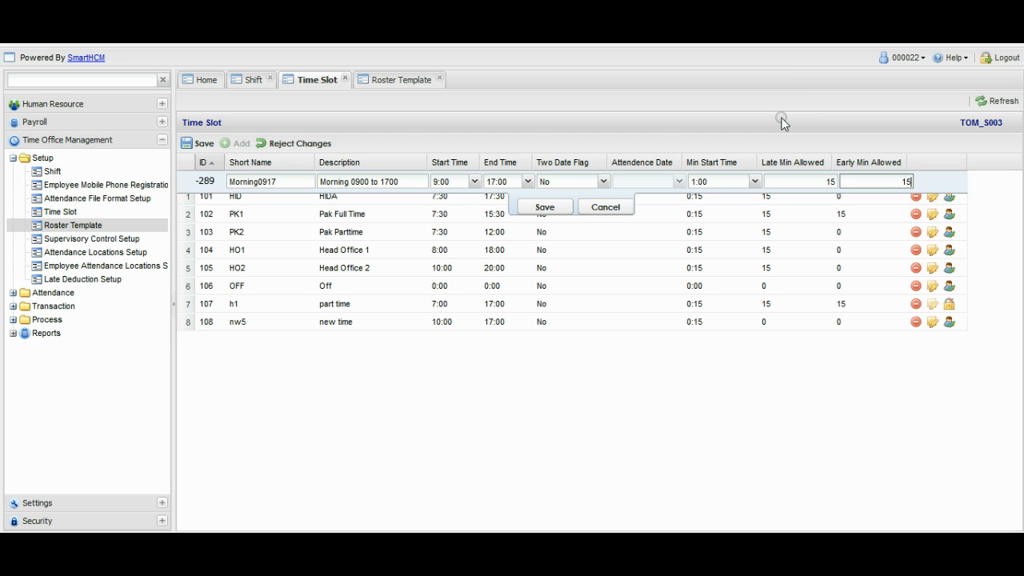
click(563, 211)
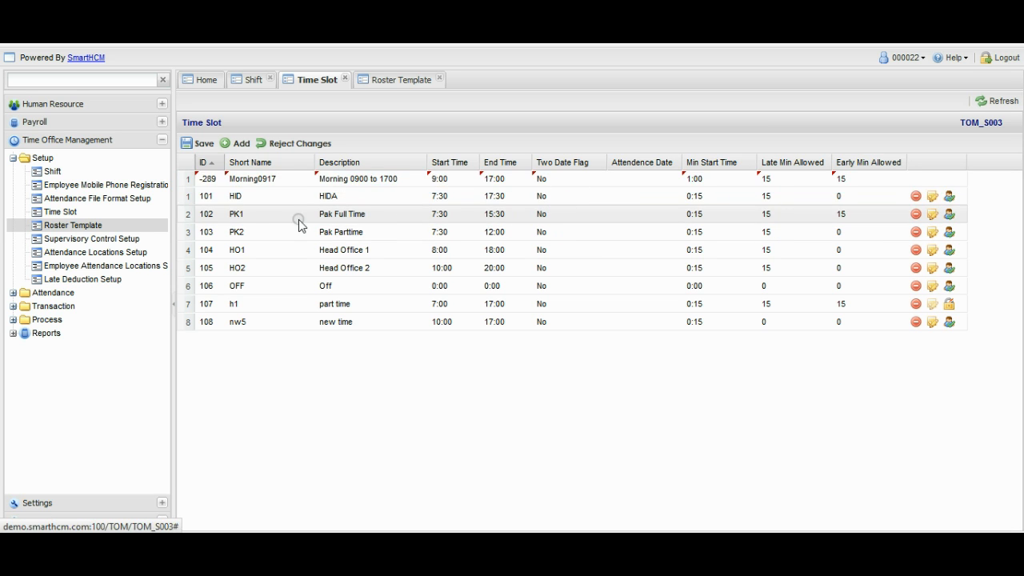
click(199, 144)
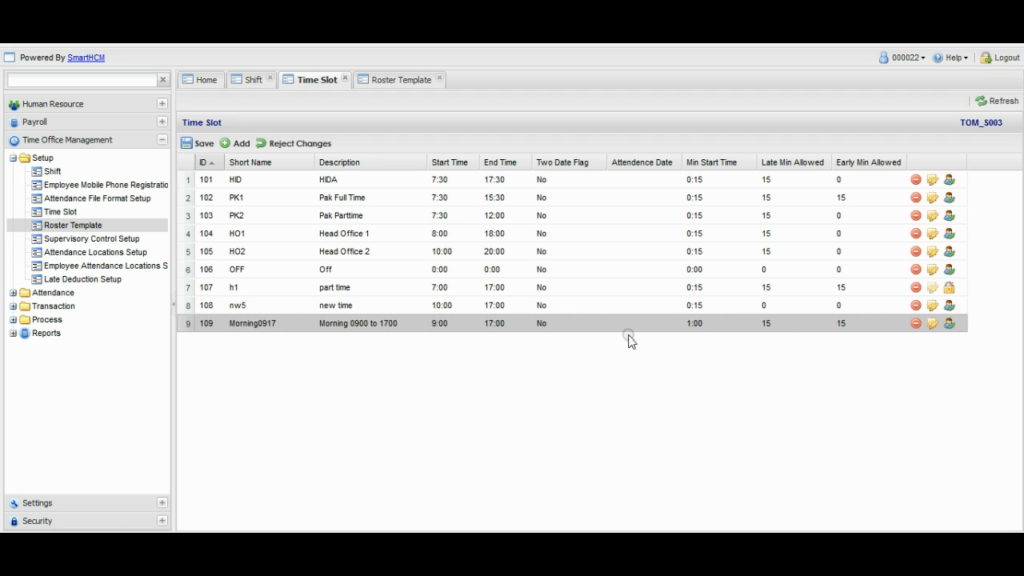
Step: Check the Morning0917 entries in the shift list and the time slot list
click(248, 80)
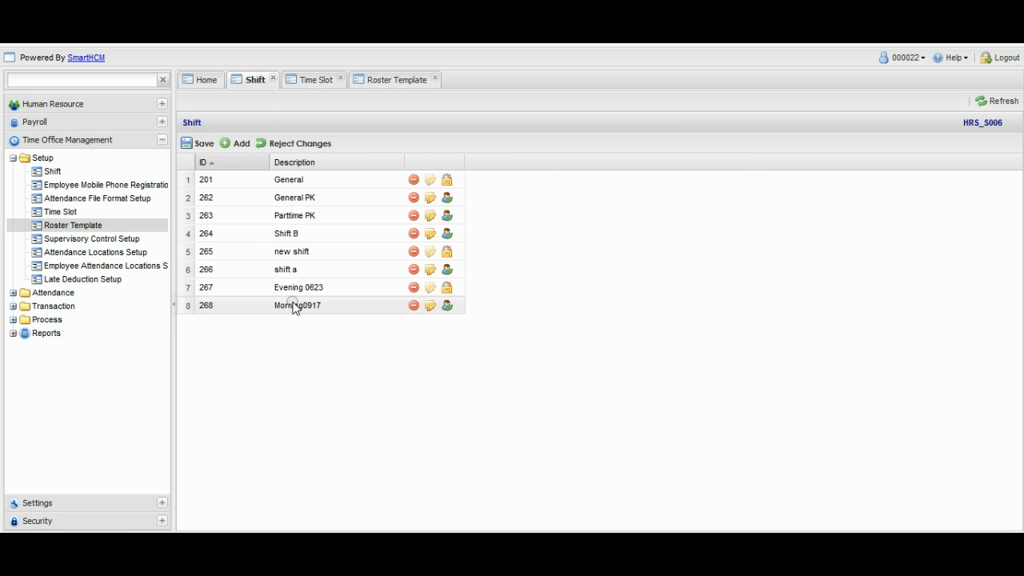
click(293, 304)
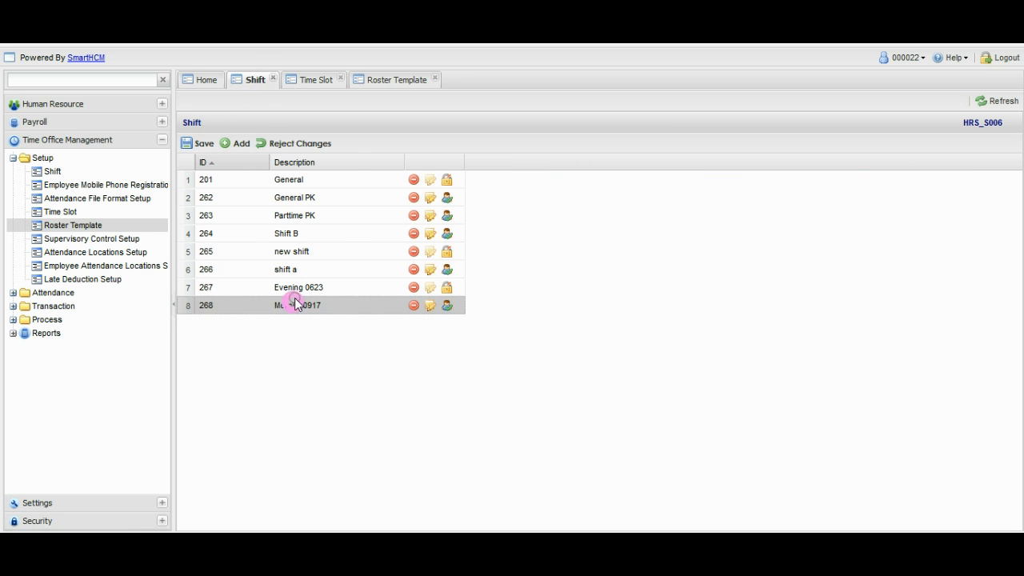
click(309, 83)
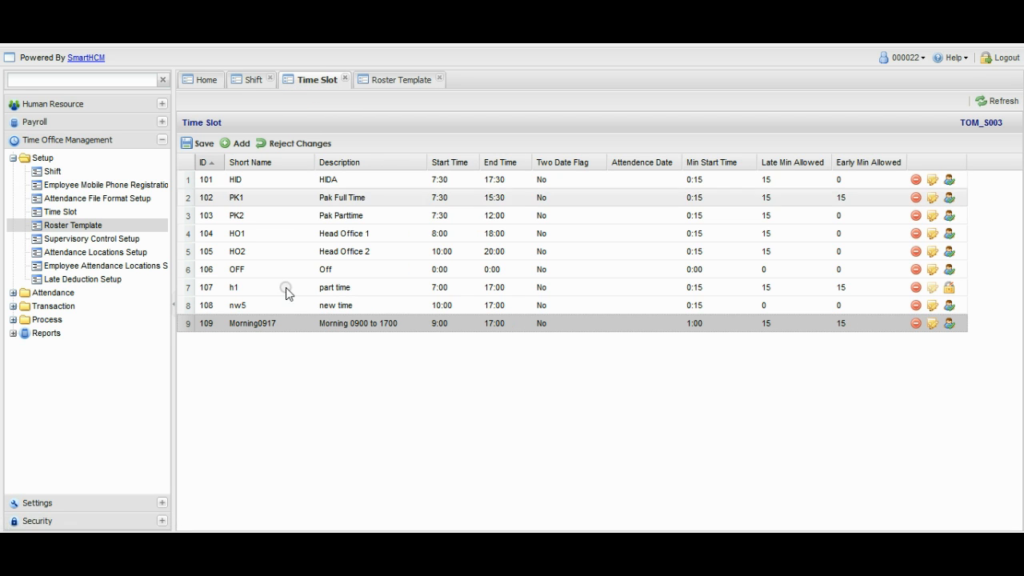
click(291, 323)
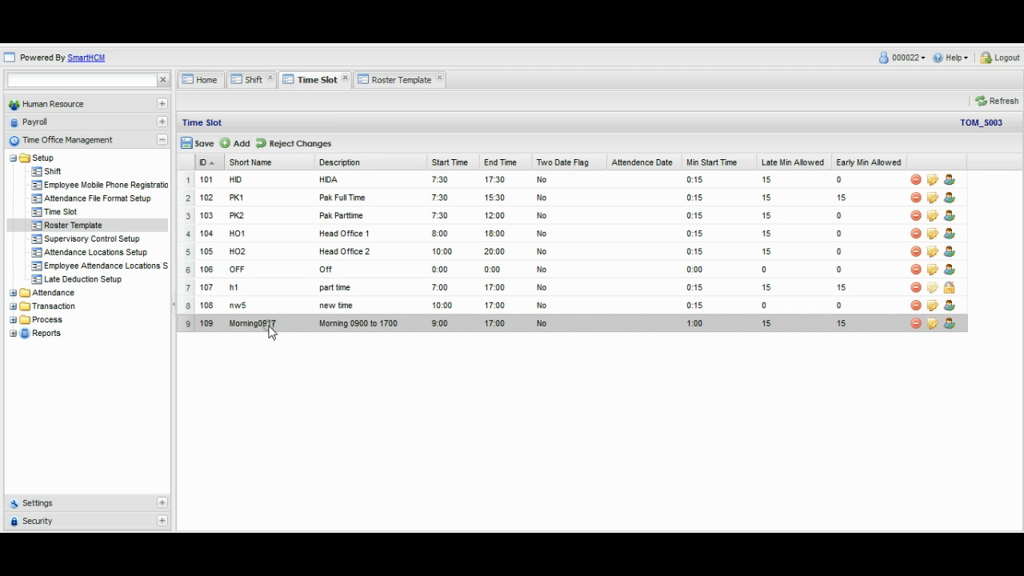
Step: On the Roster Template page, turn off Employee Exist and set the geographical location to SofDigital Systems Ahsa
click(373, 323)
click(503, 318)
click(383, 83)
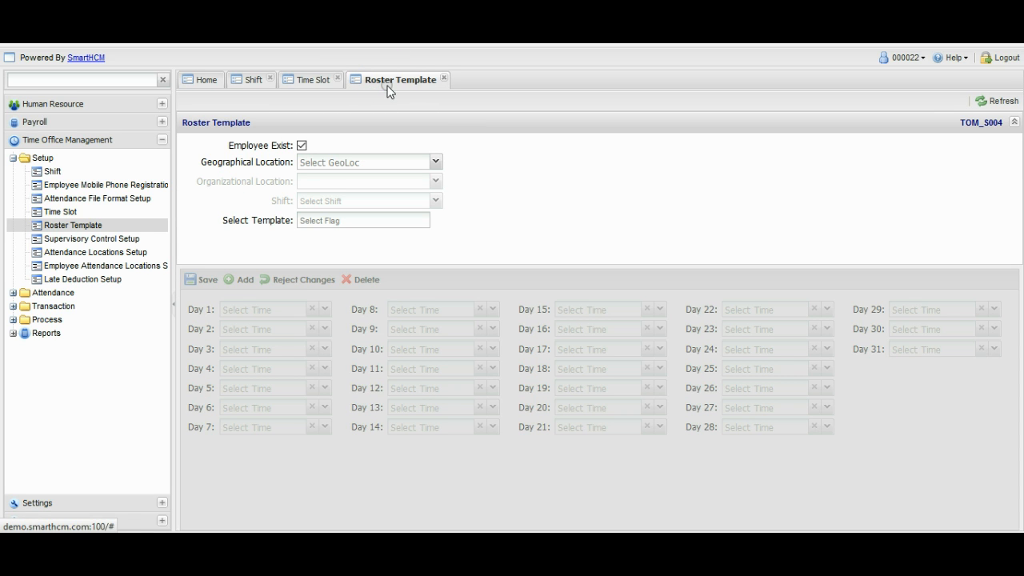
click(301, 145)
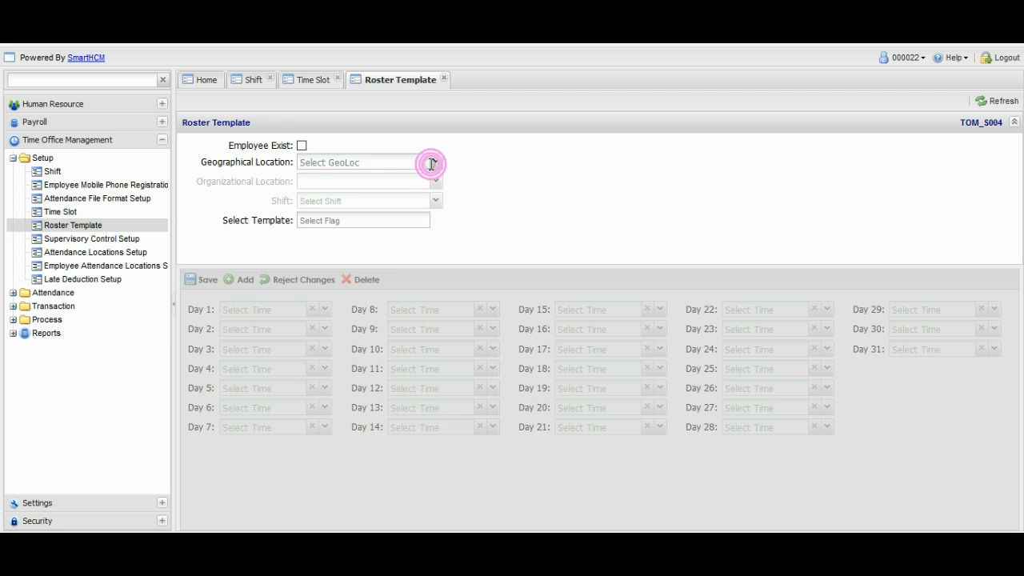
click(439, 162)
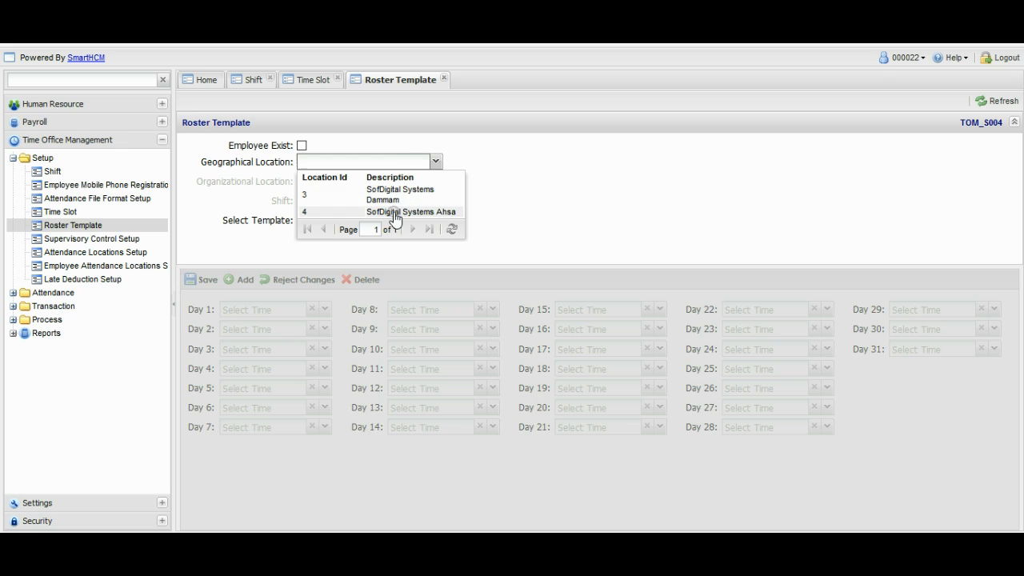
click(393, 212)
Step: Set the roster template's organizational location to Network Administration and its shift to Morning0917
click(436, 181)
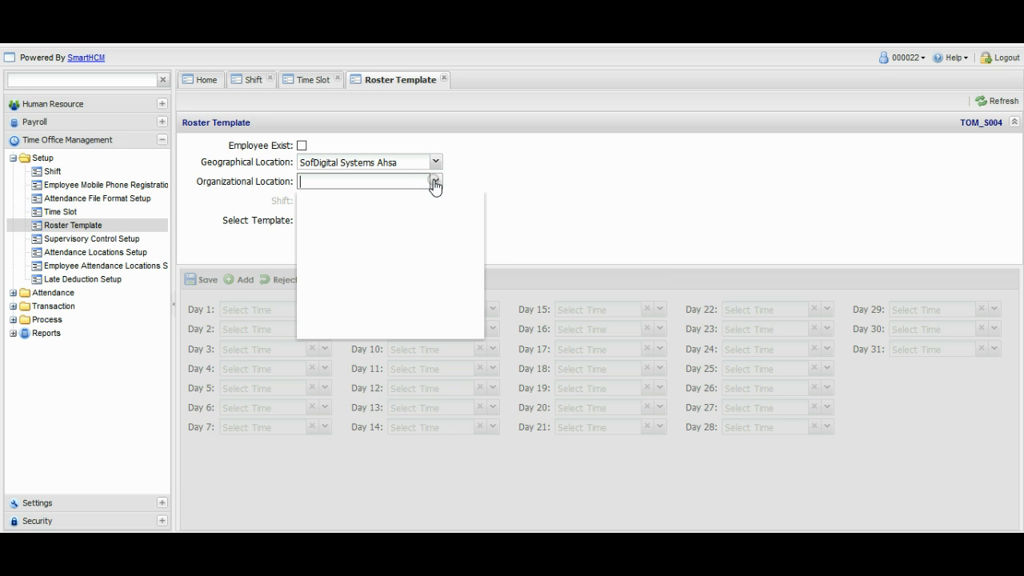
click(303, 196)
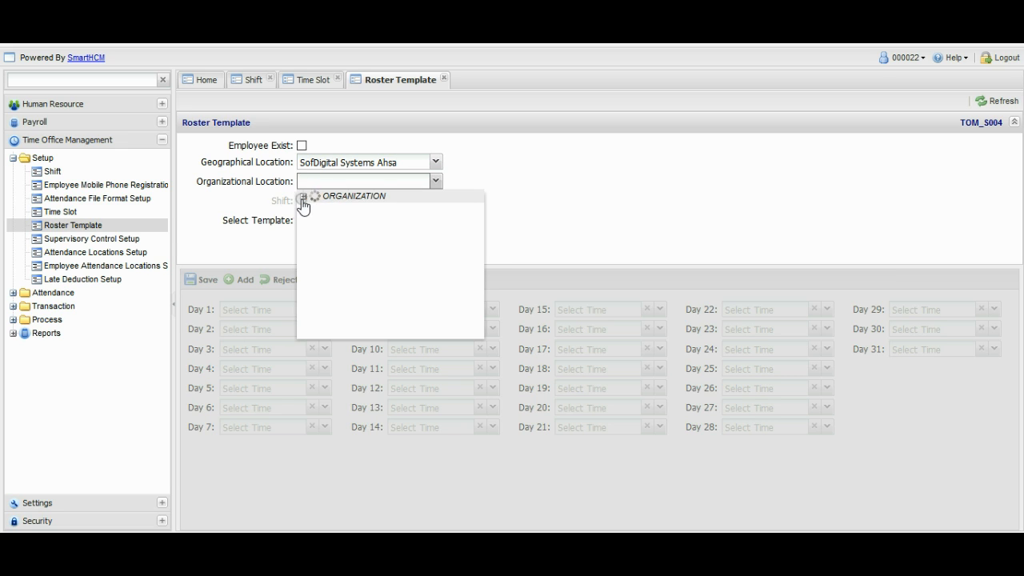
click(315, 224)
click(367, 253)
click(434, 201)
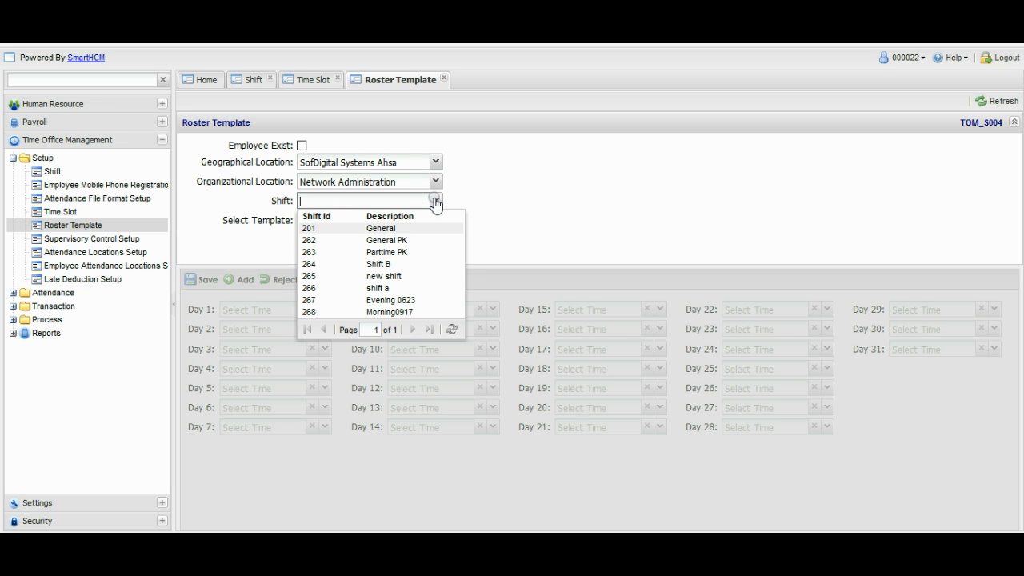
click(400, 312)
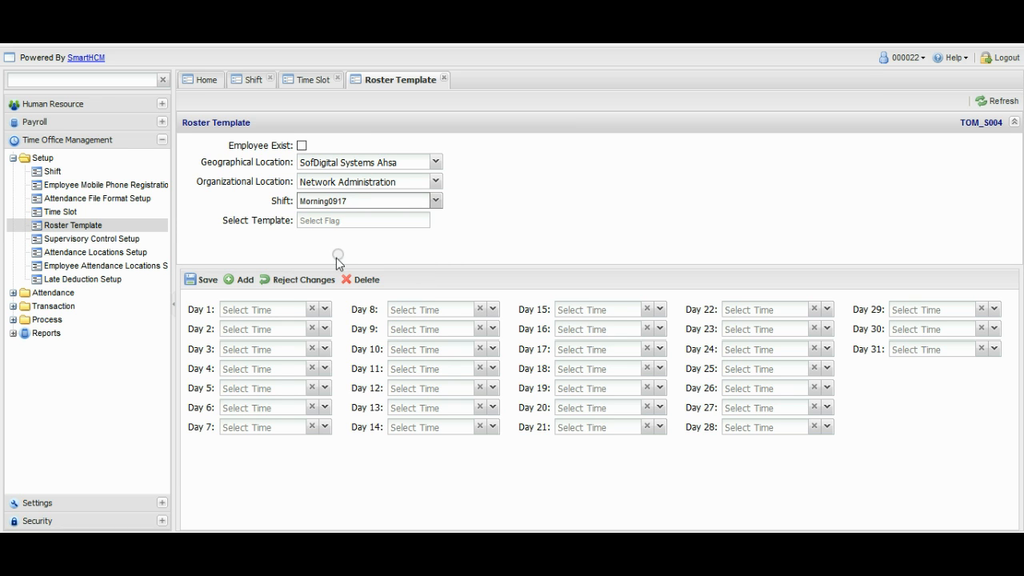
Step: Add a new roster template for the selected shift with the template type Rotating
click(240, 281)
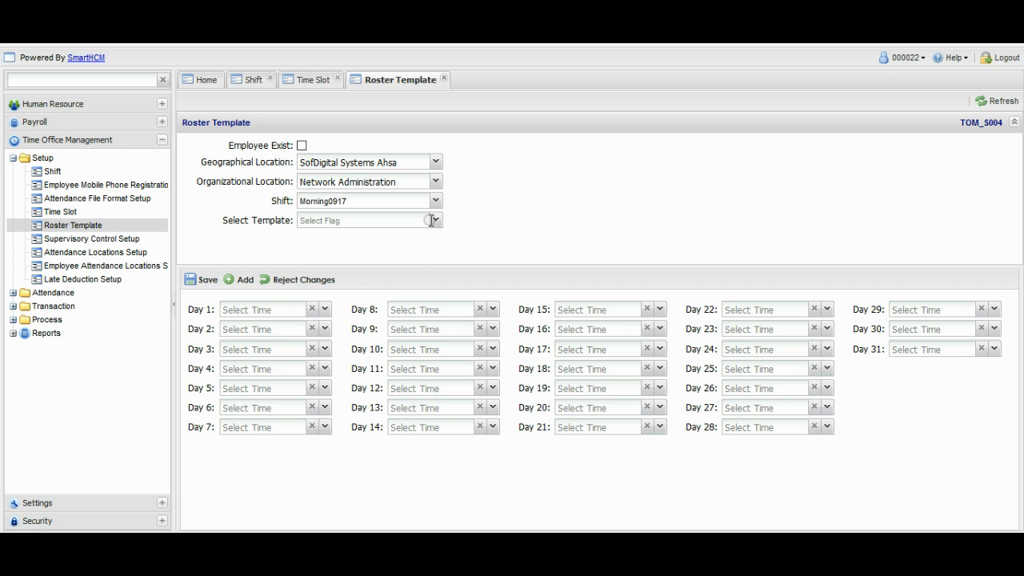
click(432, 220)
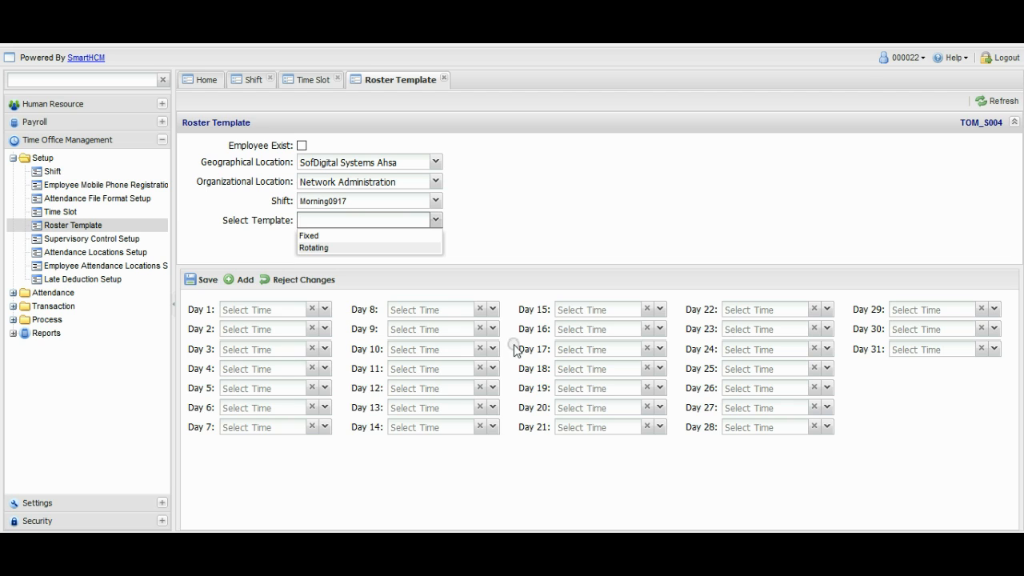
click(317, 248)
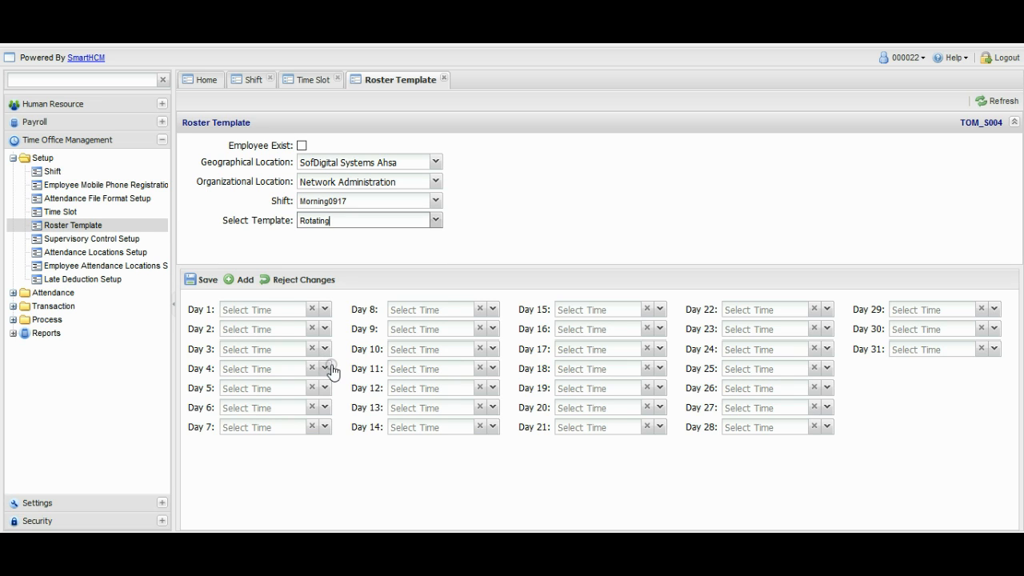
Step: Check which dates fall on the weekend in January 2017 in the system calendar
drag(184, 304, 208, 308)
click(198, 308)
click(349, 300)
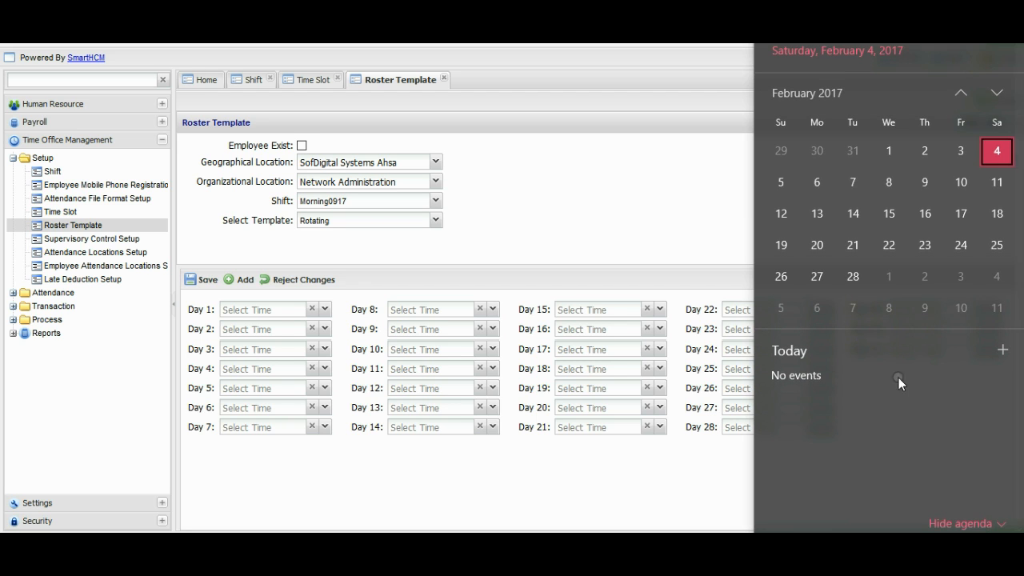
click(959, 94)
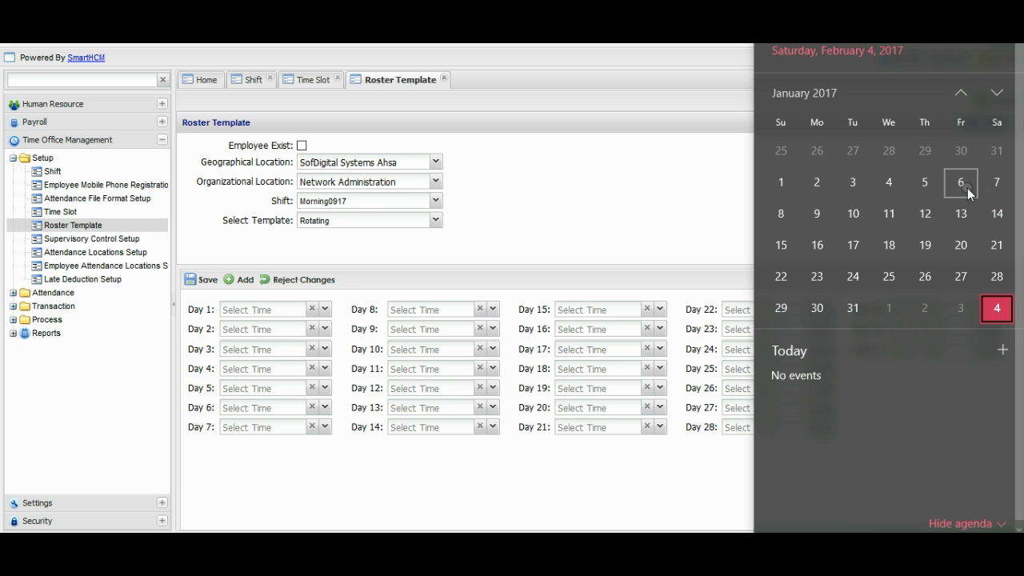
click(273, 472)
Step: Assign the OFF time slot to Day 6 and Day 7 of the roster template
click(323, 407)
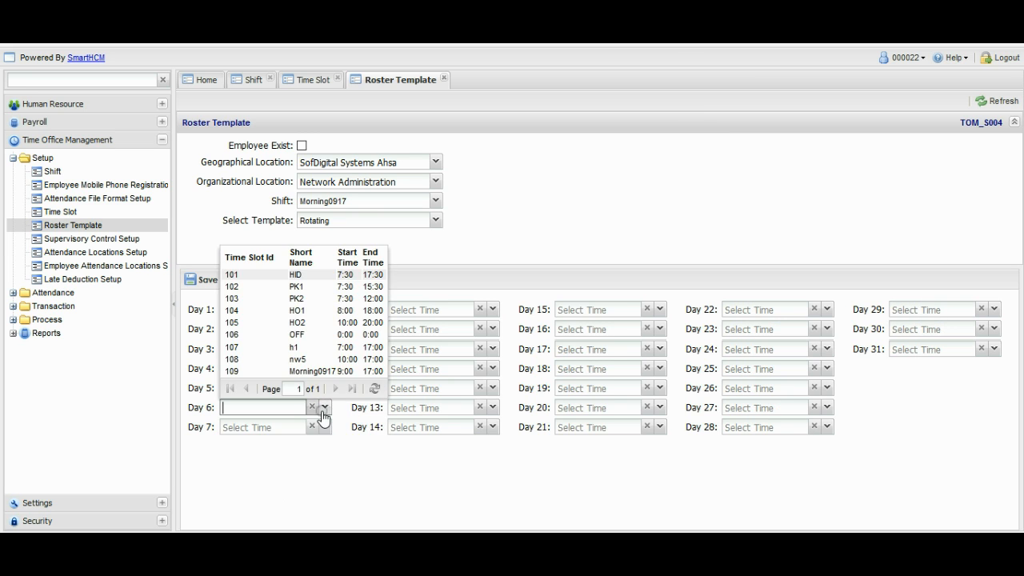
click(295, 335)
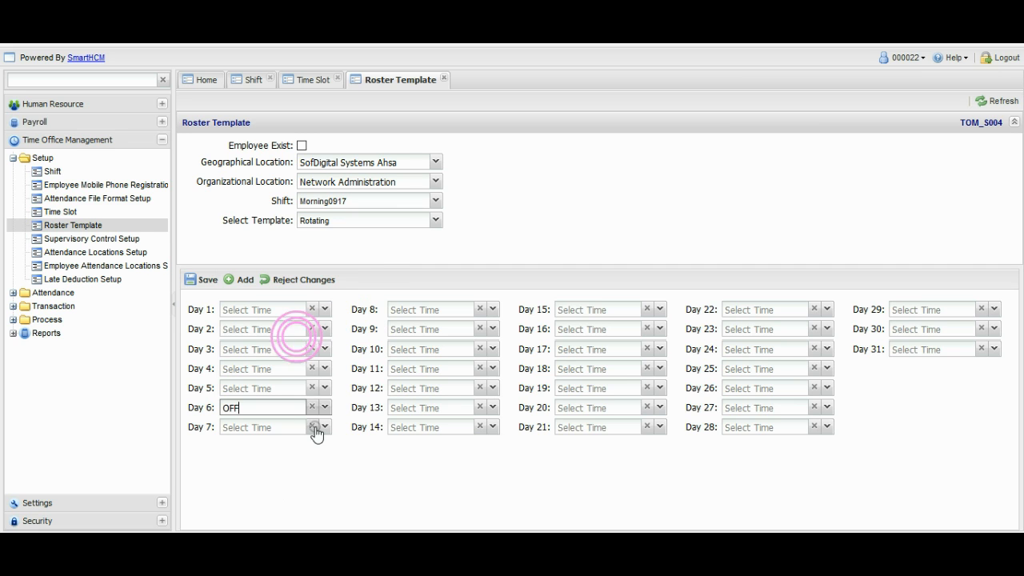
click(323, 427)
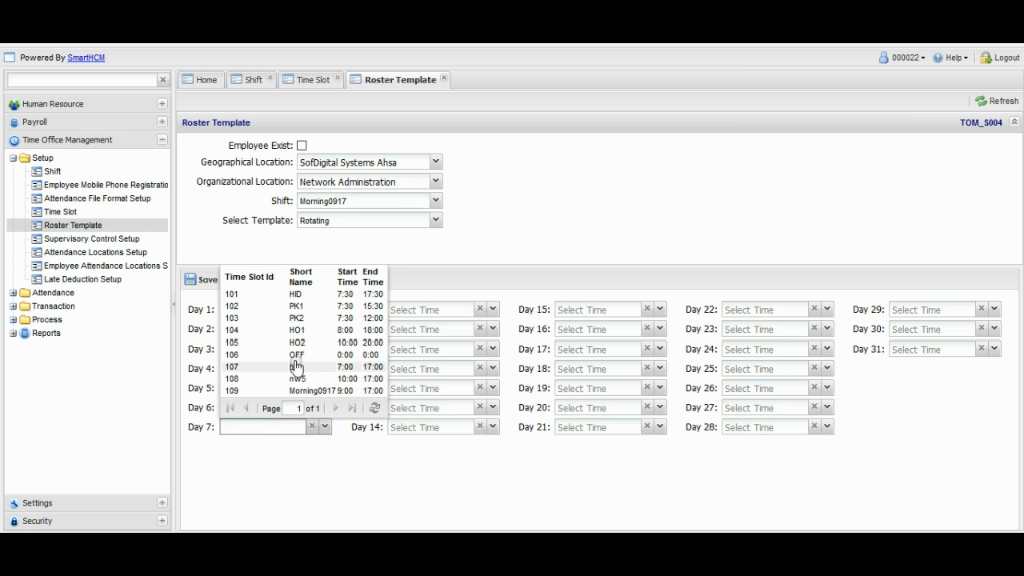
click(294, 354)
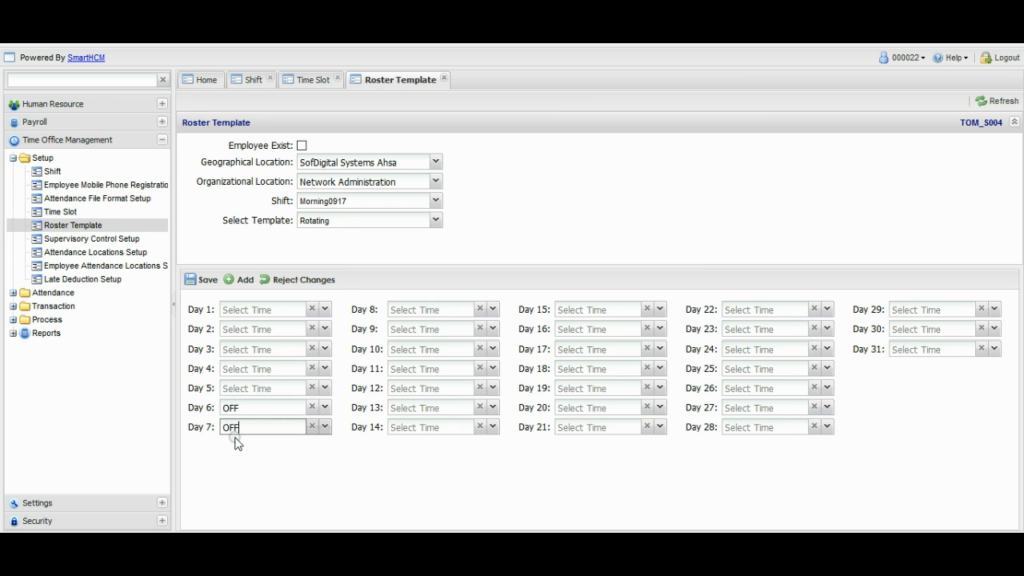
Step: Assign the Morning0917 time slot to Day 1 through Day 5 and save the roster template
click(325, 309)
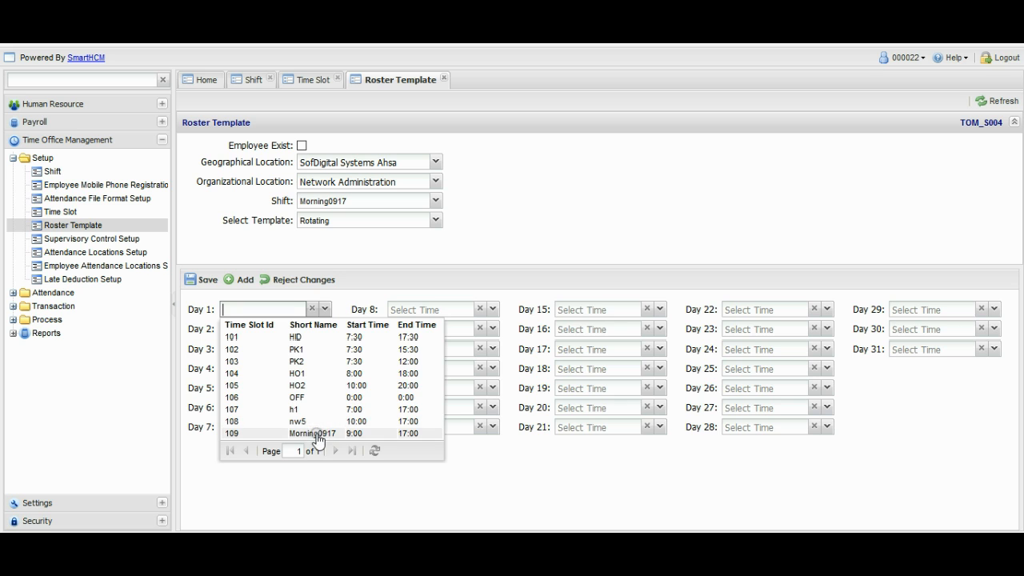
click(317, 437)
click(324, 329)
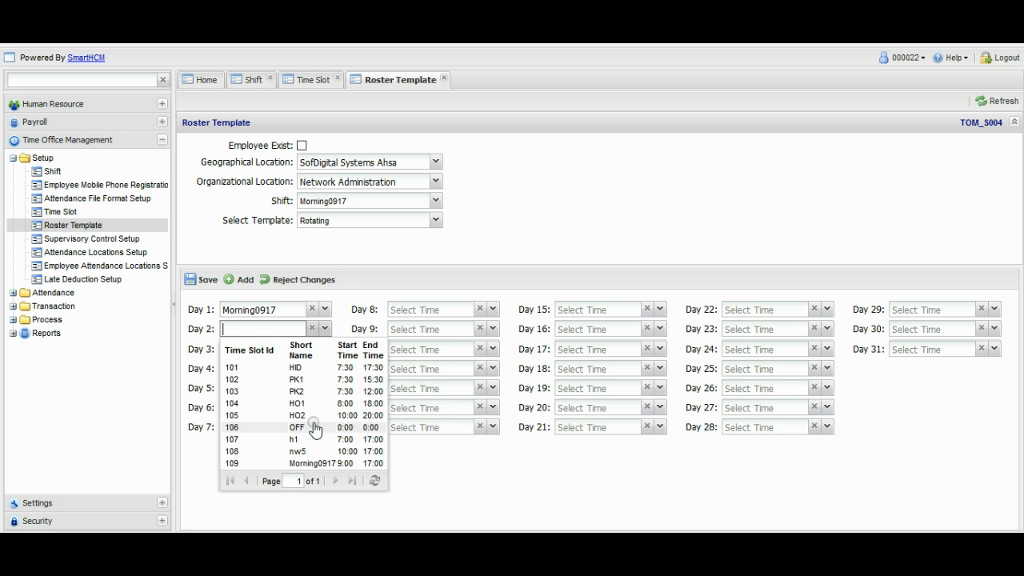
click(298, 465)
click(324, 349)
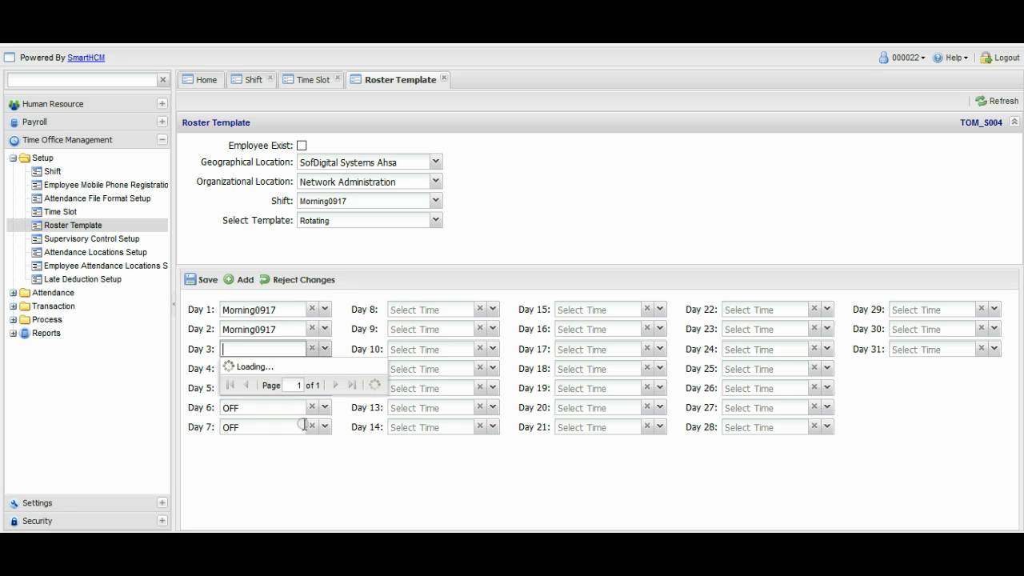
click(293, 482)
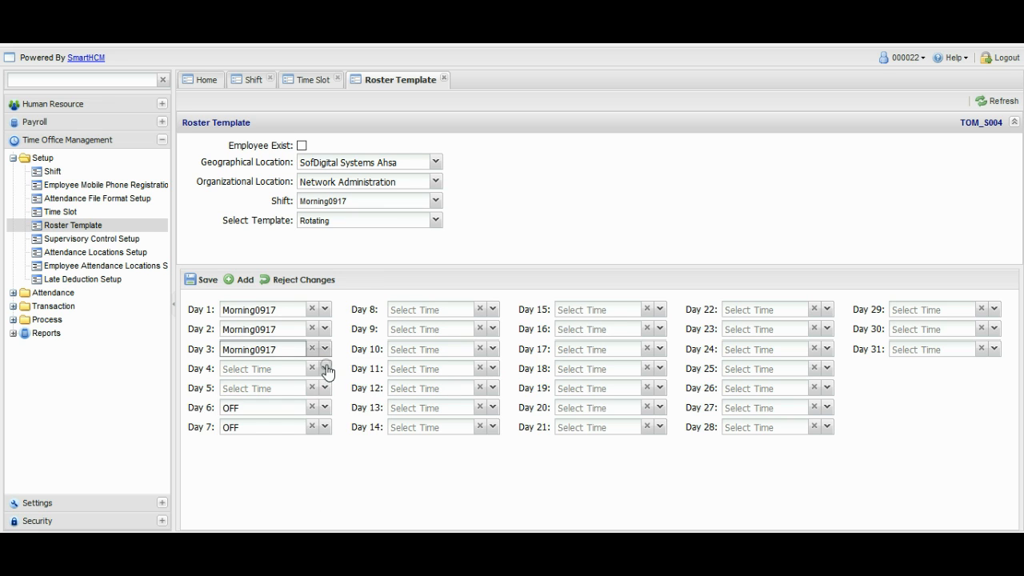
click(324, 368)
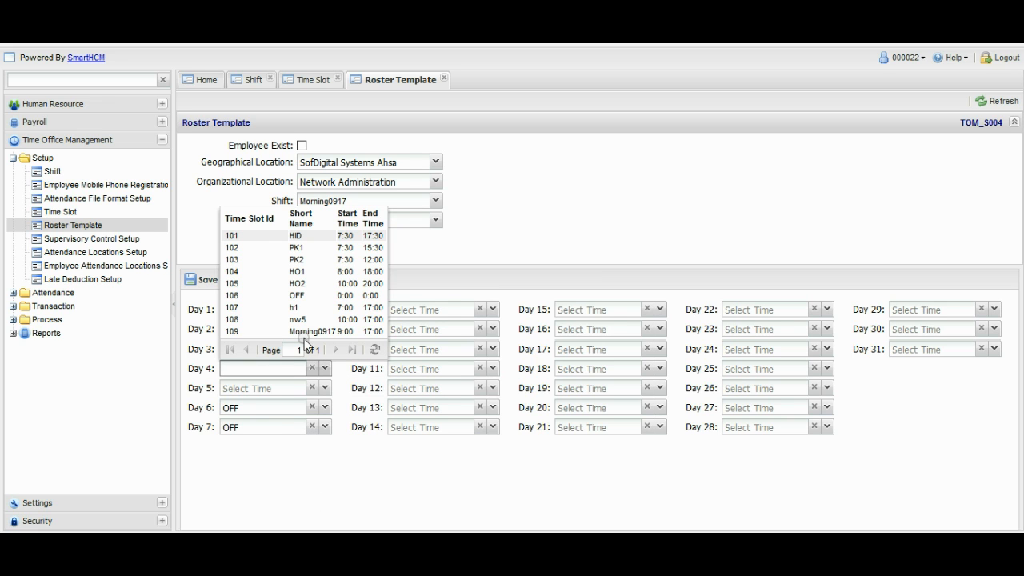
click(307, 333)
click(326, 388)
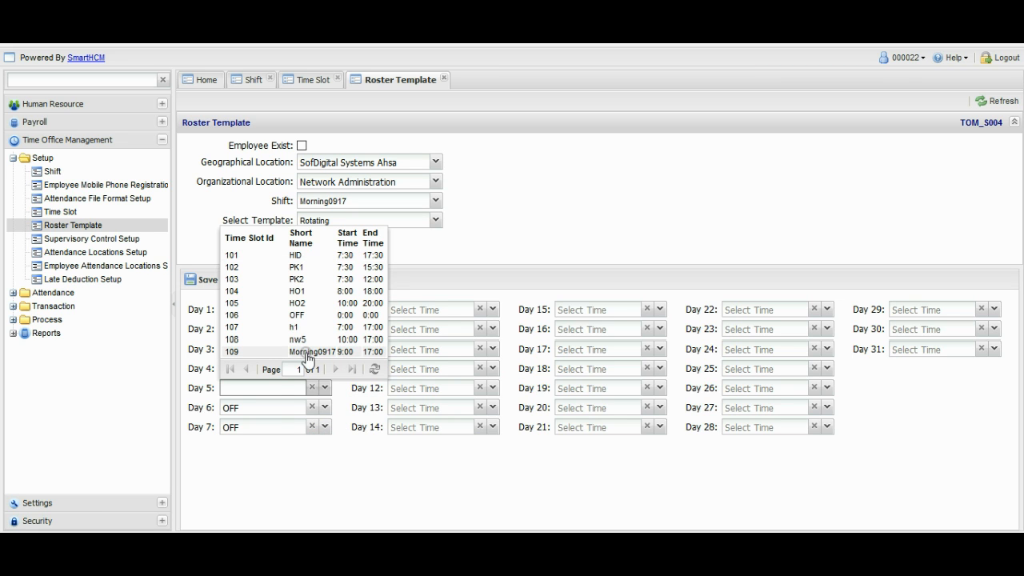
click(308, 354)
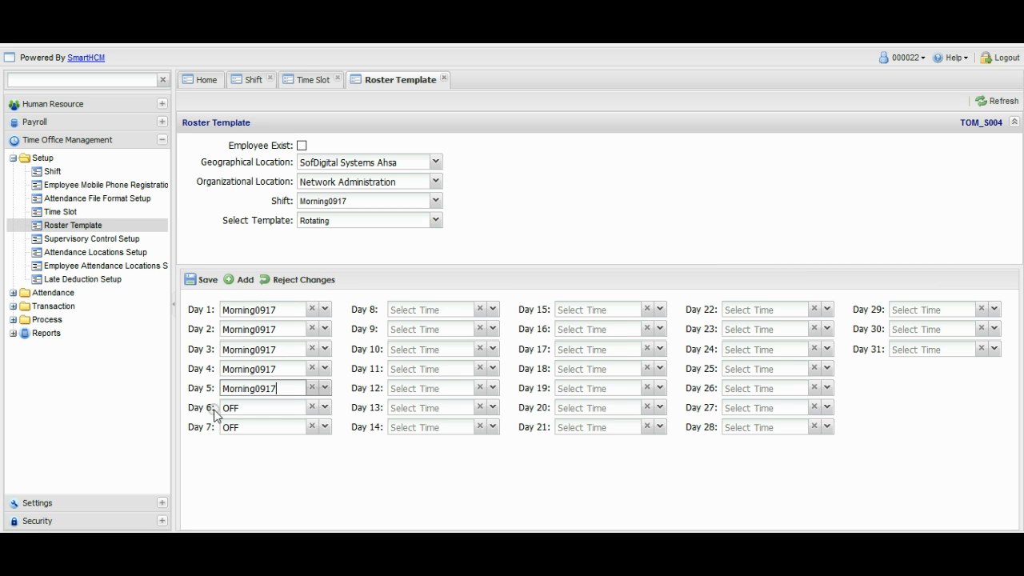
click(200, 280)
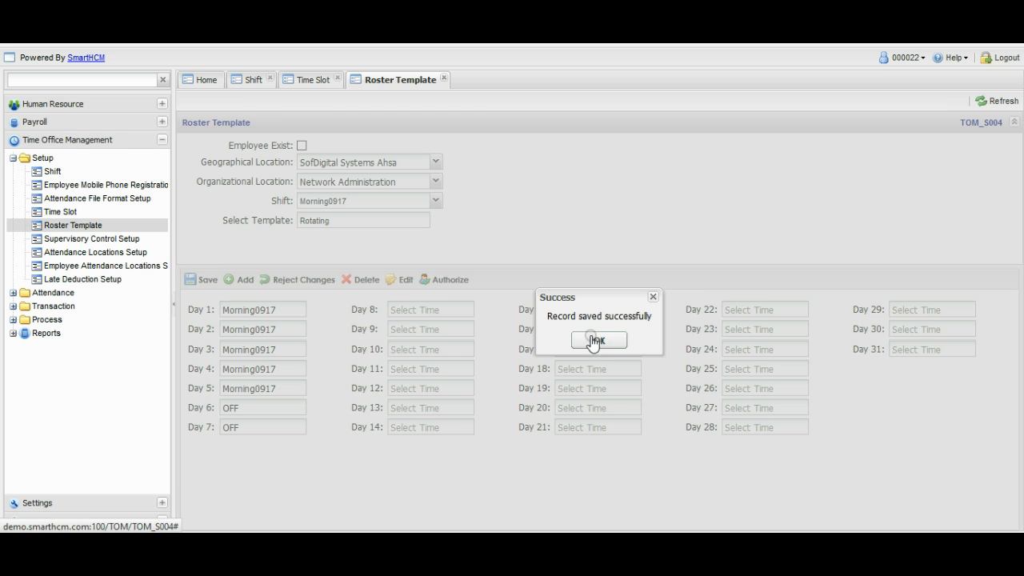
click(598, 340)
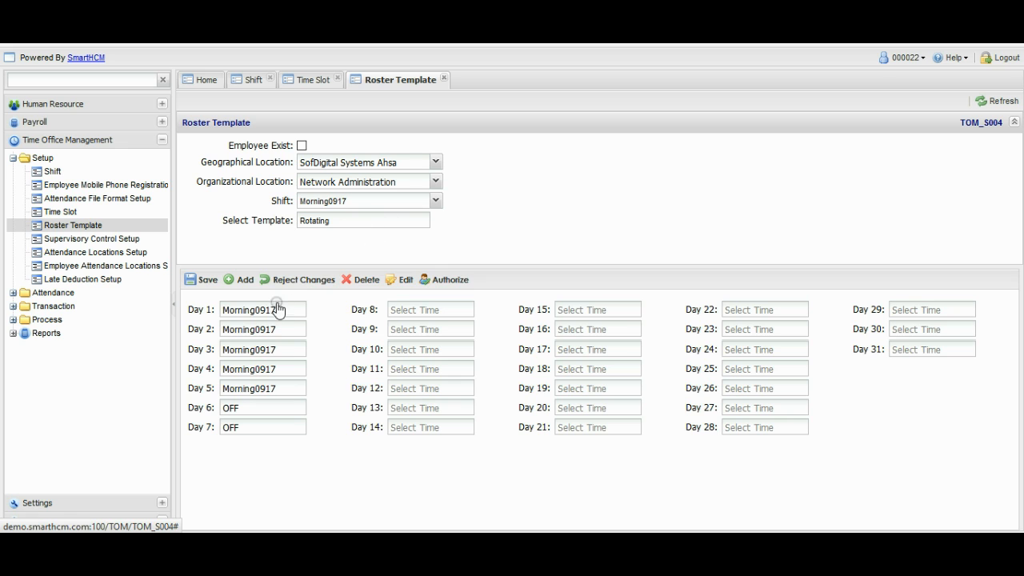
Step: Run the Roster Process with this month's run set to Jan-2017, accepting deletion of the unauthorized months ahead
click(13, 320)
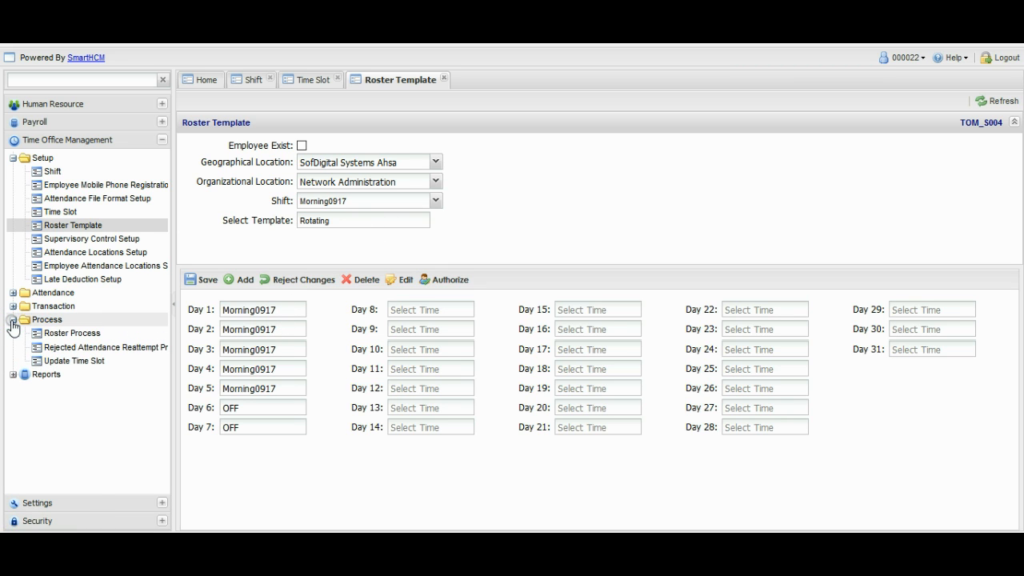
click(54, 333)
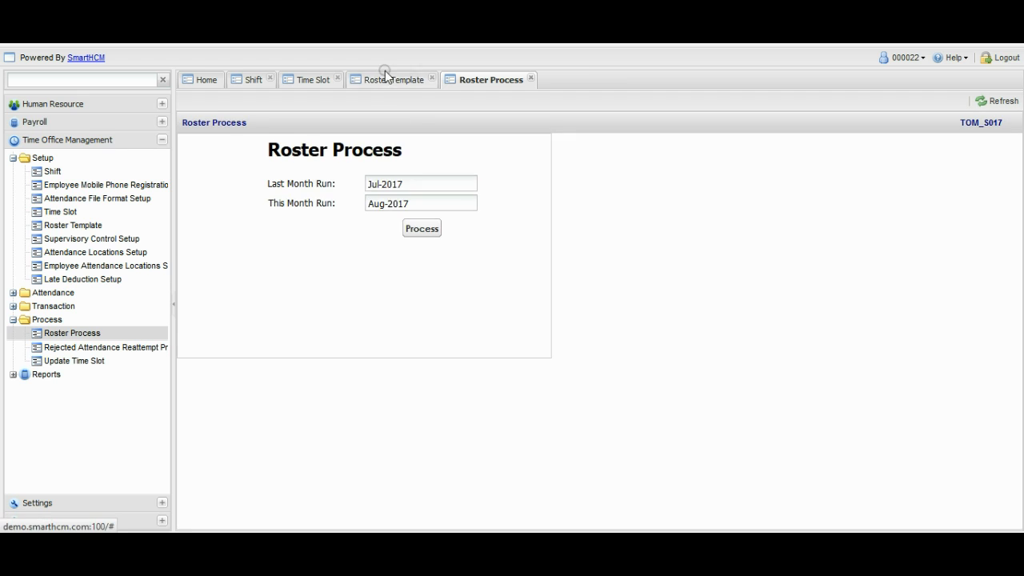
click(388, 79)
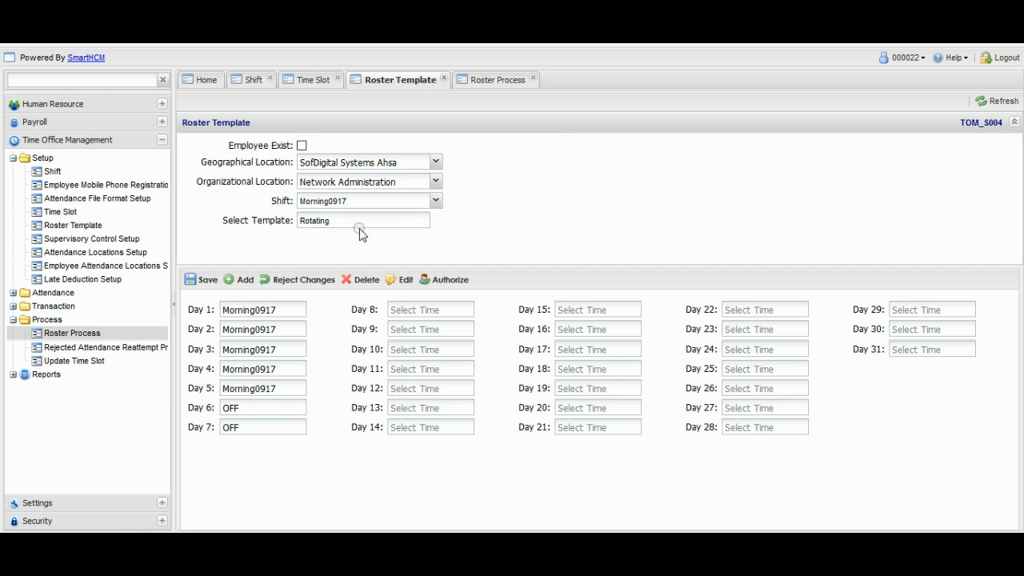
click(491, 81)
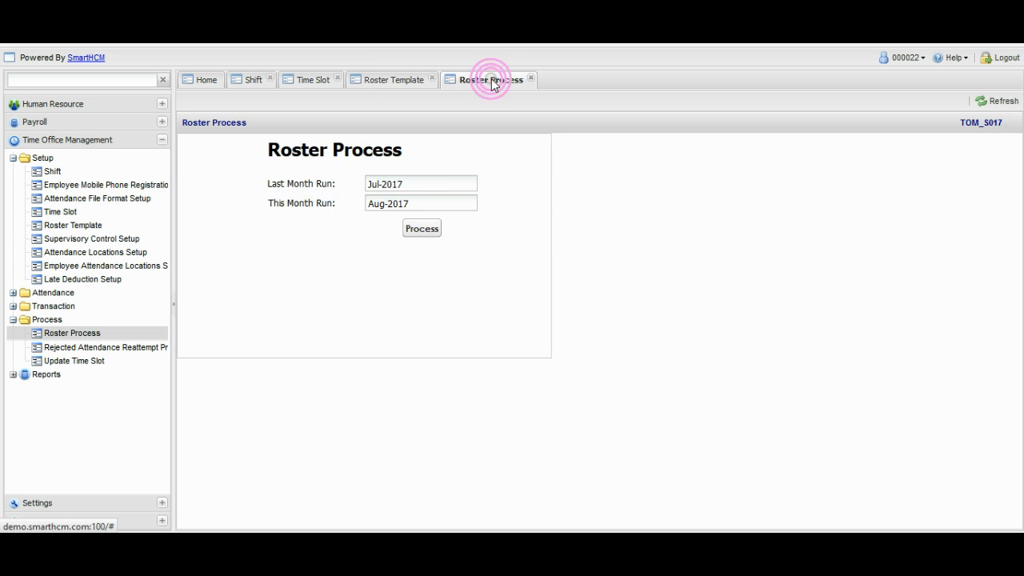
double_click(387, 205)
text(Jan)
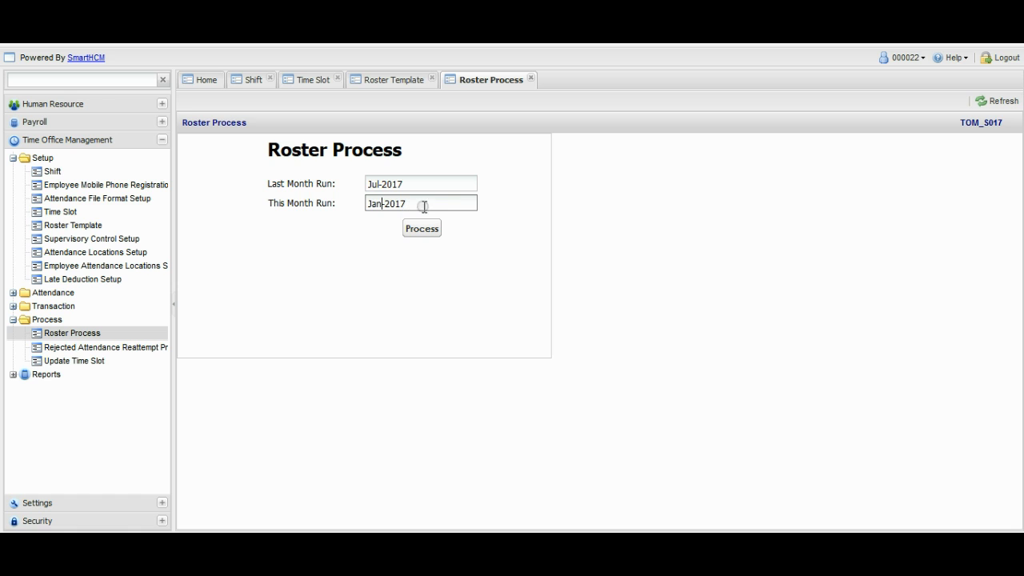
click(424, 205)
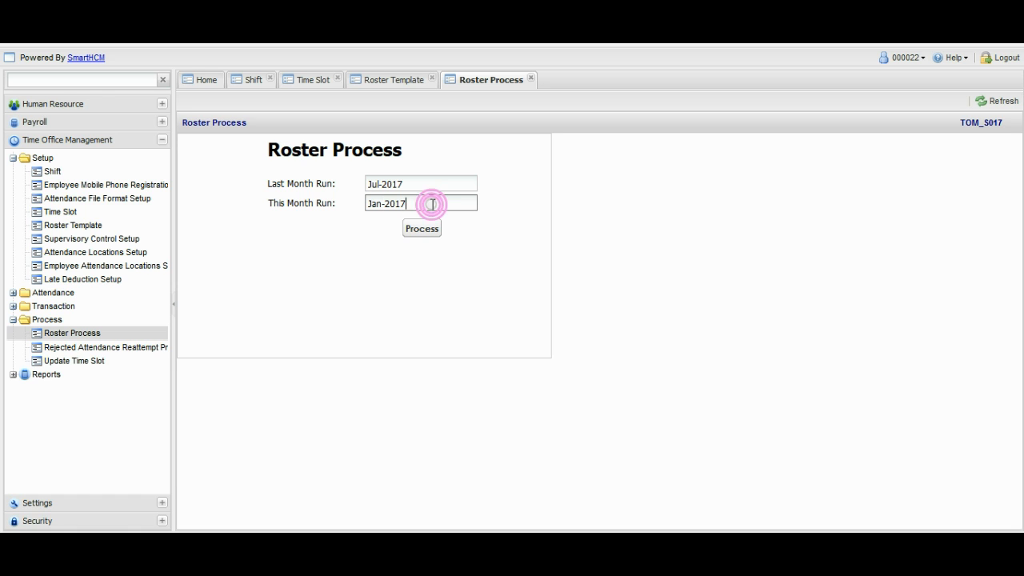
click(429, 233)
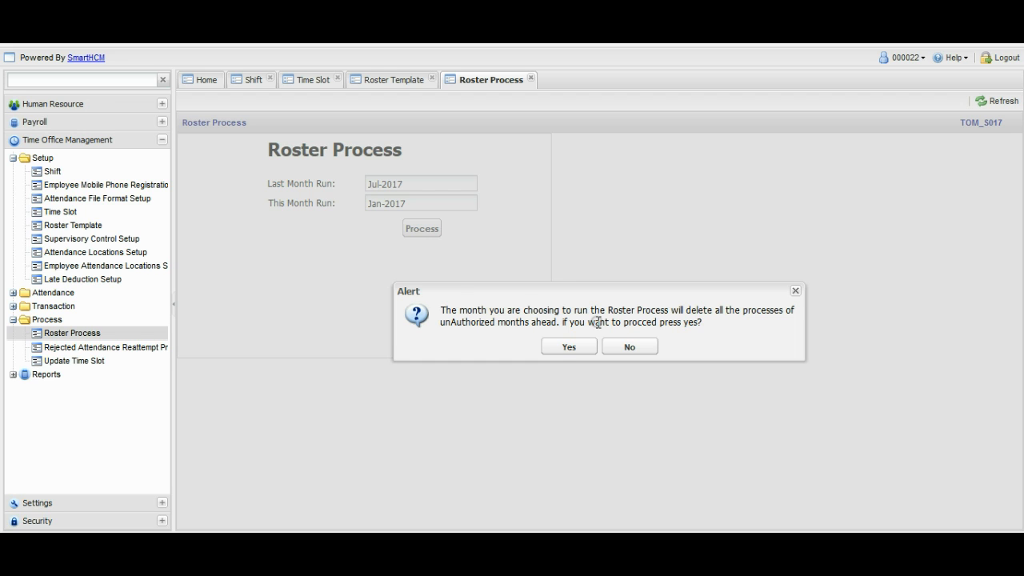
click(565, 348)
click(598, 344)
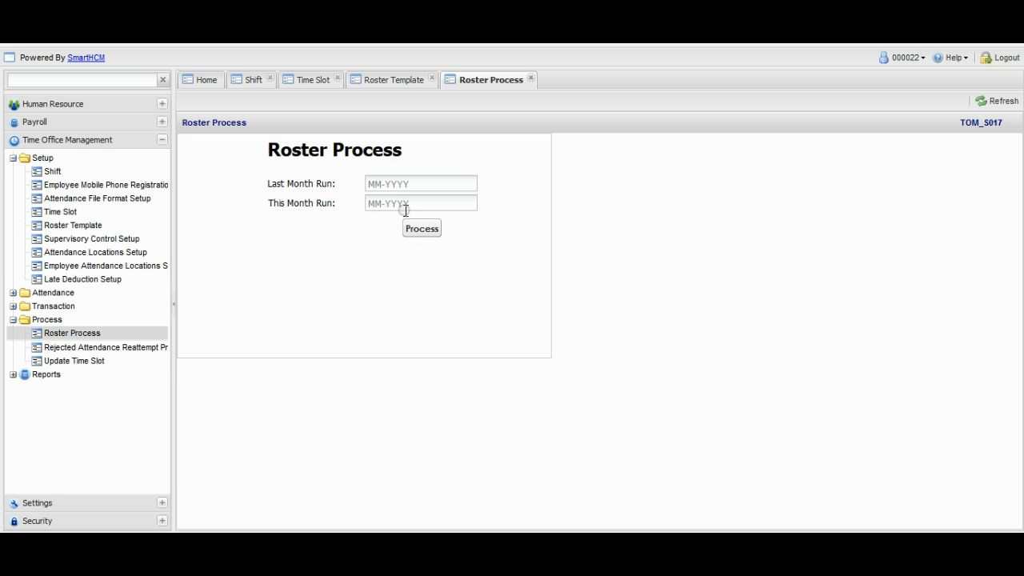
Step: Run the Roster Process for Feb-2017
drag(430, 183, 379, 185)
click(312, 206)
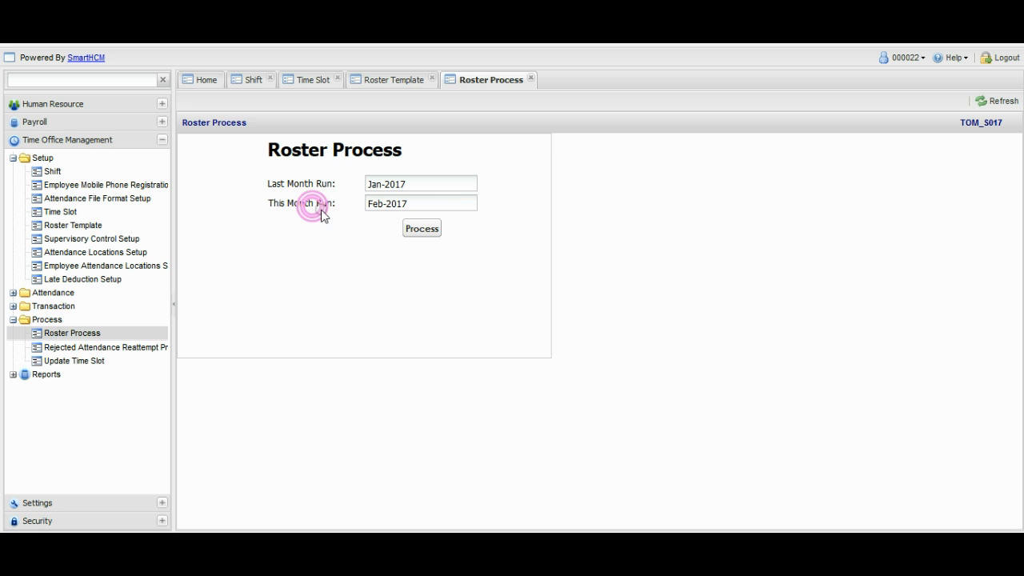
click(369, 206)
click(429, 231)
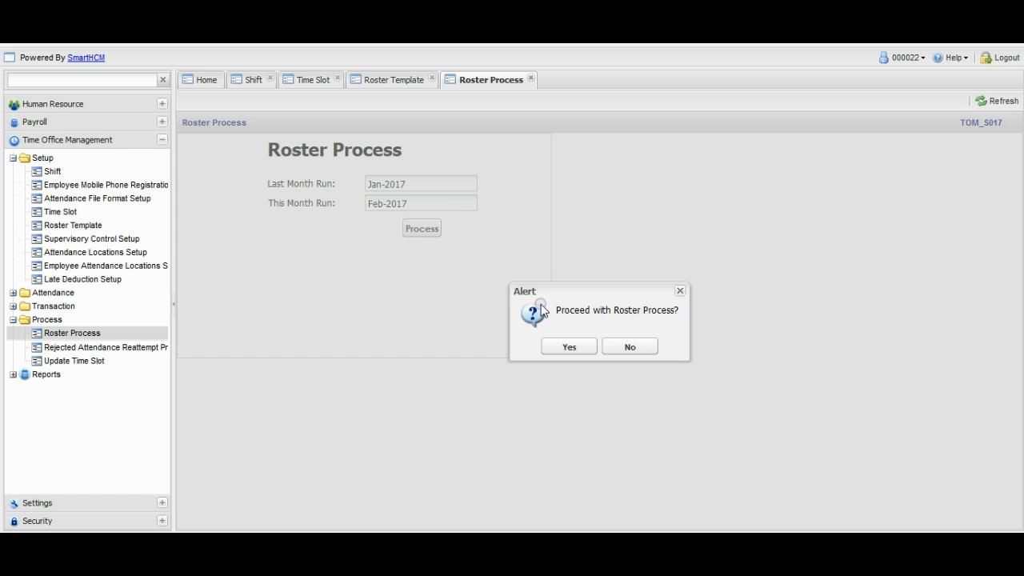
click(566, 349)
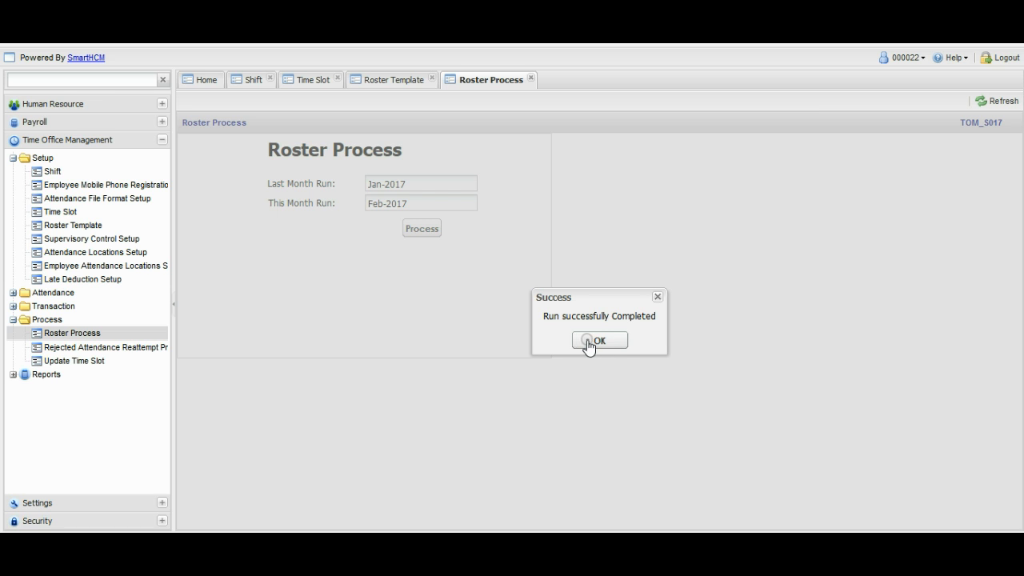
click(586, 342)
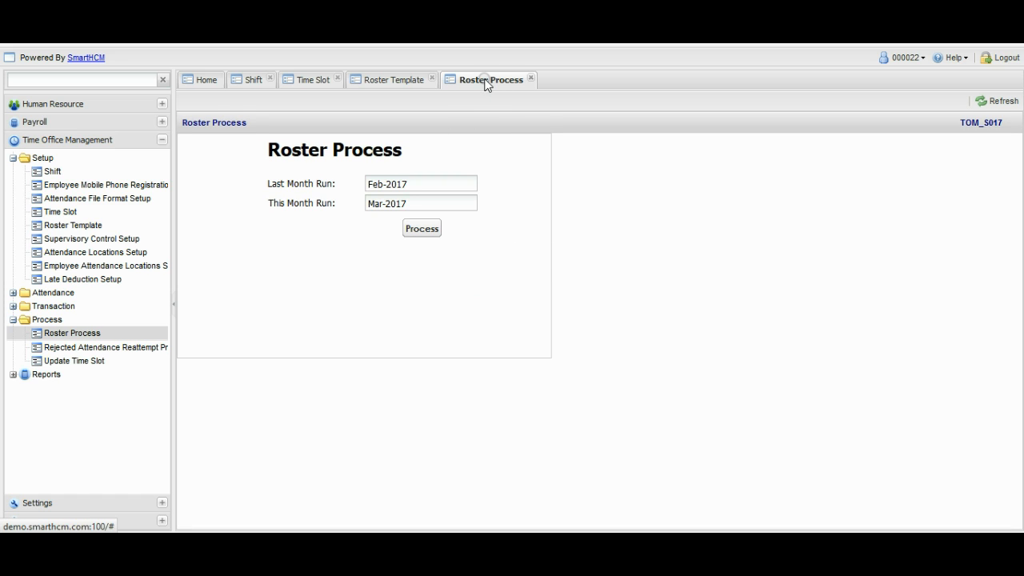
Step: Review the Roster Template, Time Slot and Roster Process pages
click(387, 81)
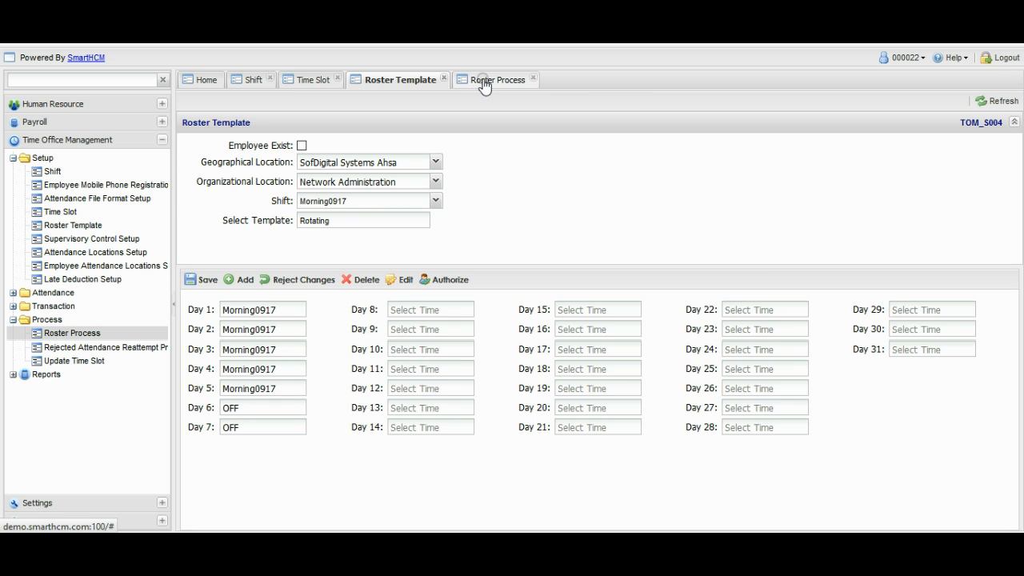
click(311, 86)
click(400, 80)
click(485, 81)
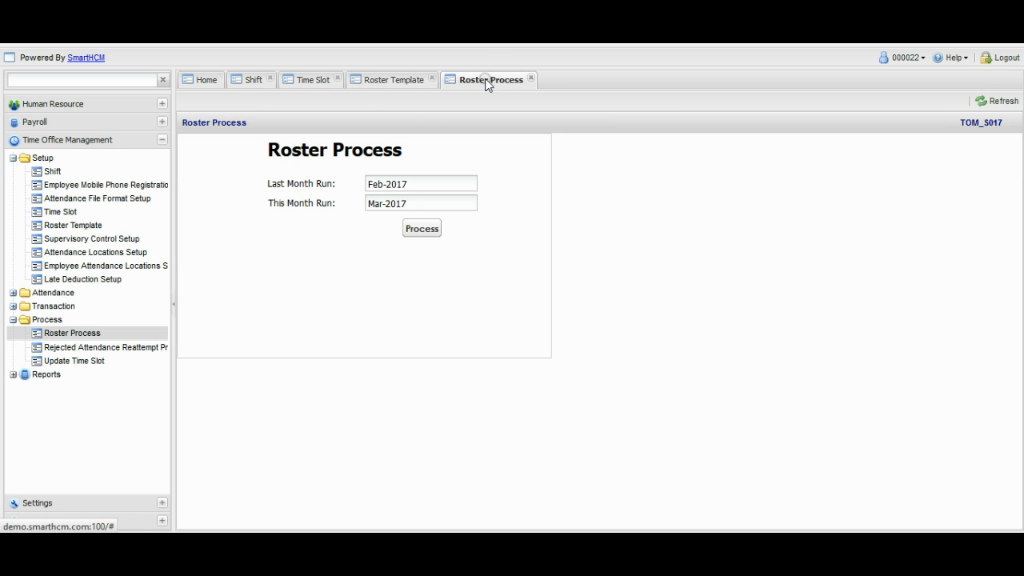